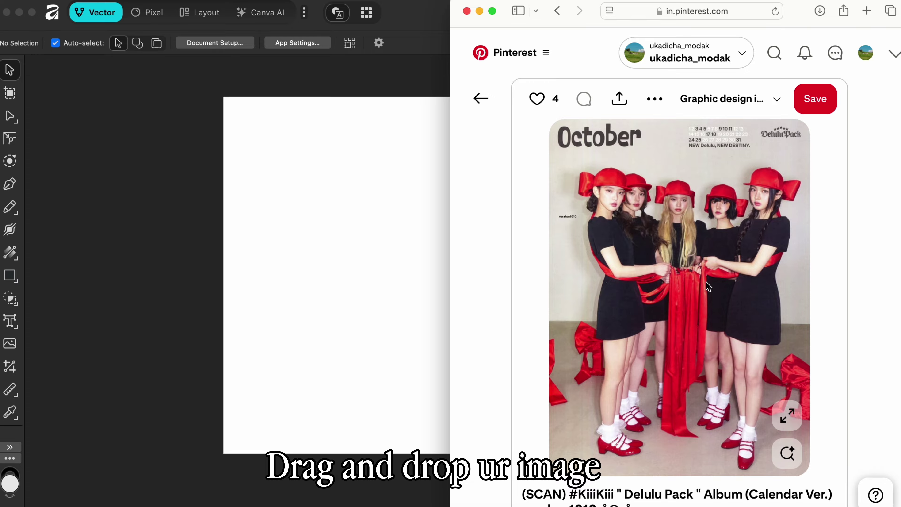
Step: Bring the October group photo from Pinterest into the document and enlarge it to fill most of the page
drag(708, 287, 356, 271)
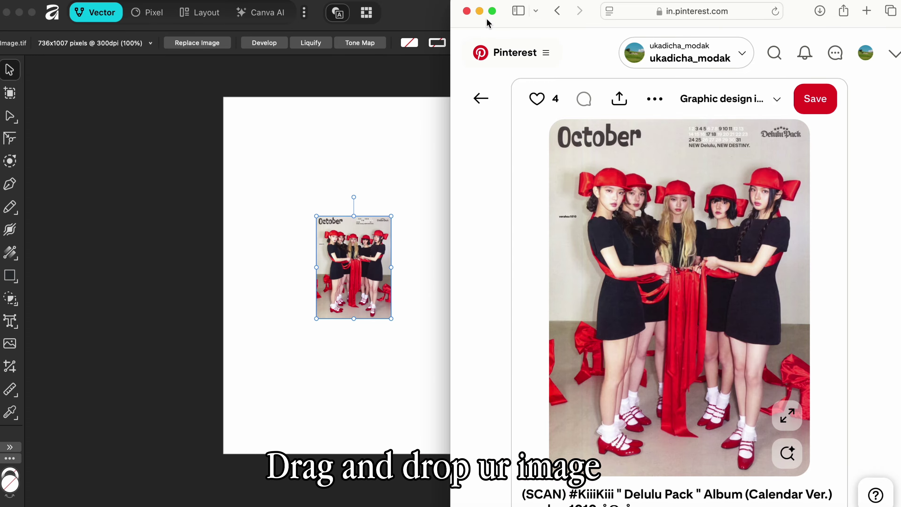
click(480, 11)
drag(391, 318, 453, 403)
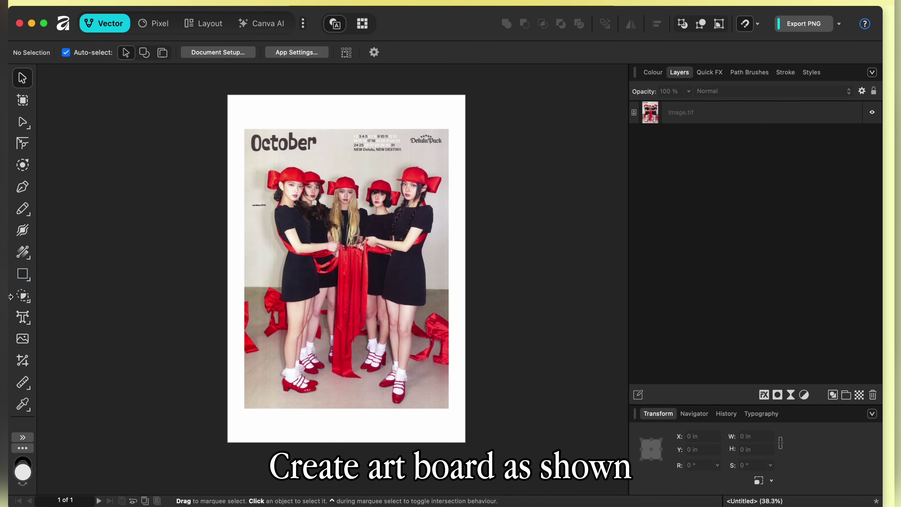
Step: Convert the 8 × 11.693 in document page into an artboard containing the photo
click(22, 100)
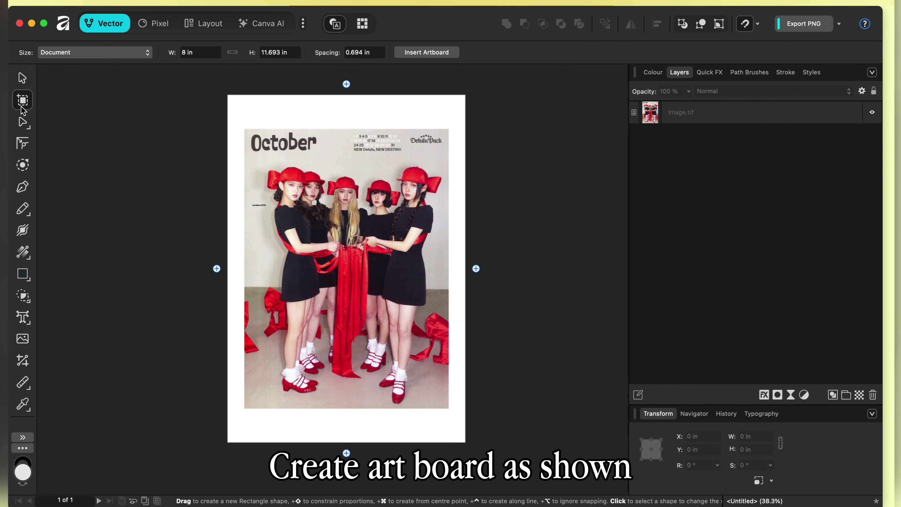
click(476, 269)
key(Delete)
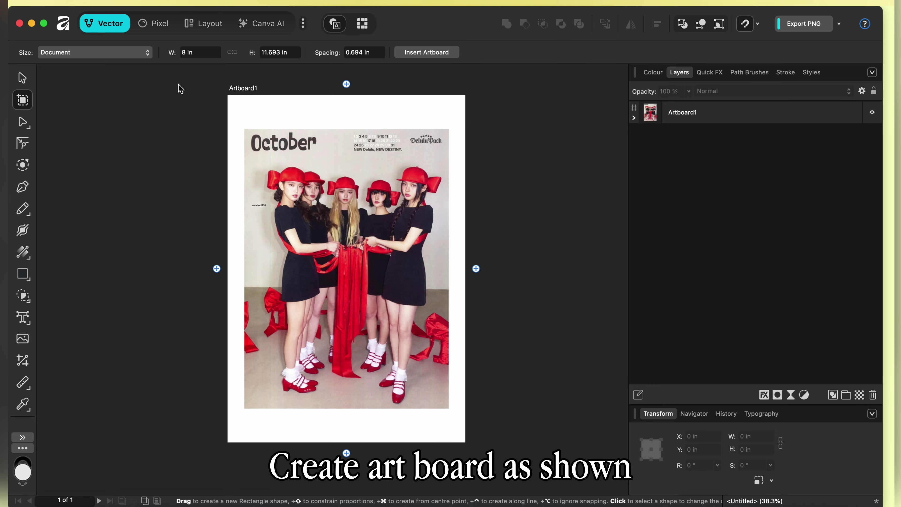
click(23, 79)
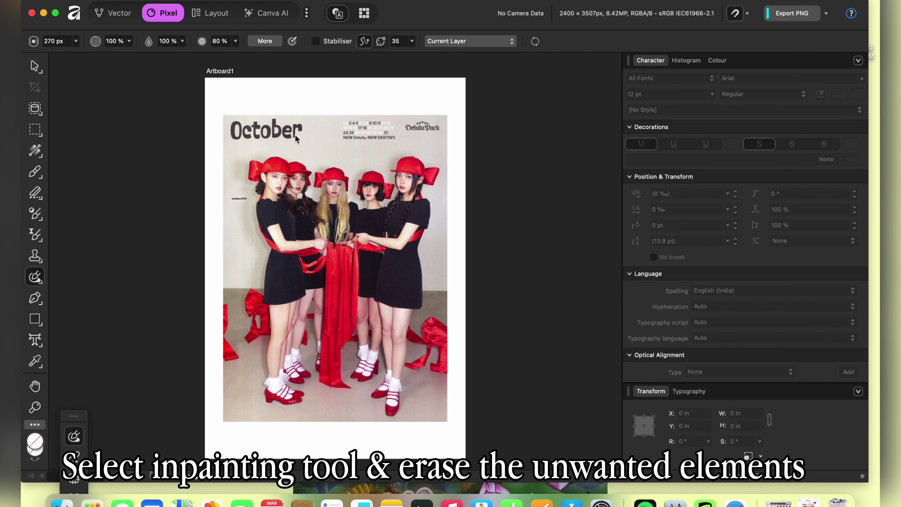
Step: Inpaint the October title, small watermark, calendar text and Delulu Pack logo out of the photo with the 270 px brush
scroll(306, 148, up, 5)
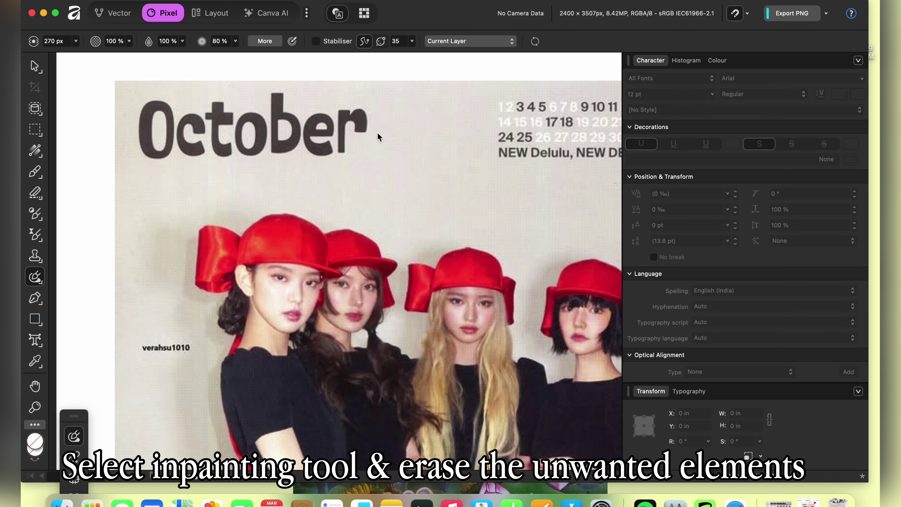
drag(378, 137, 149, 132)
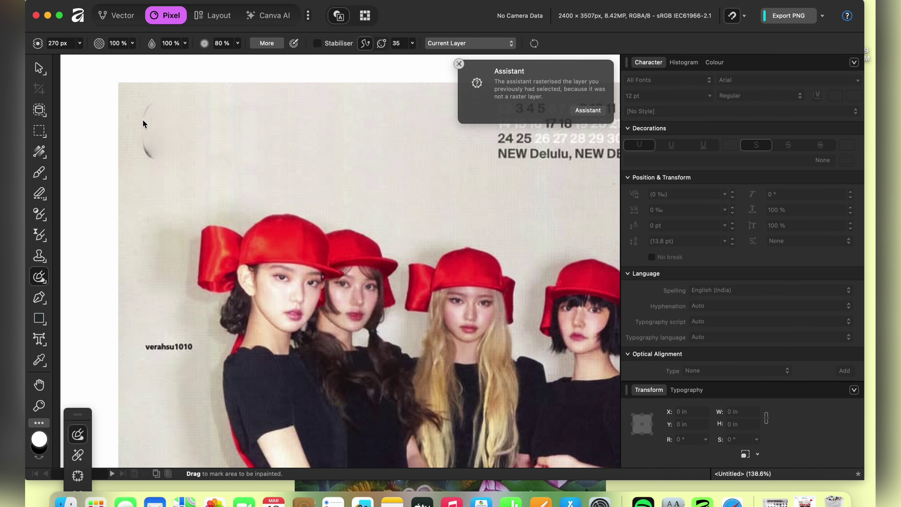
click(179, 347)
click(149, 119)
scroll(404, 180, right, 6)
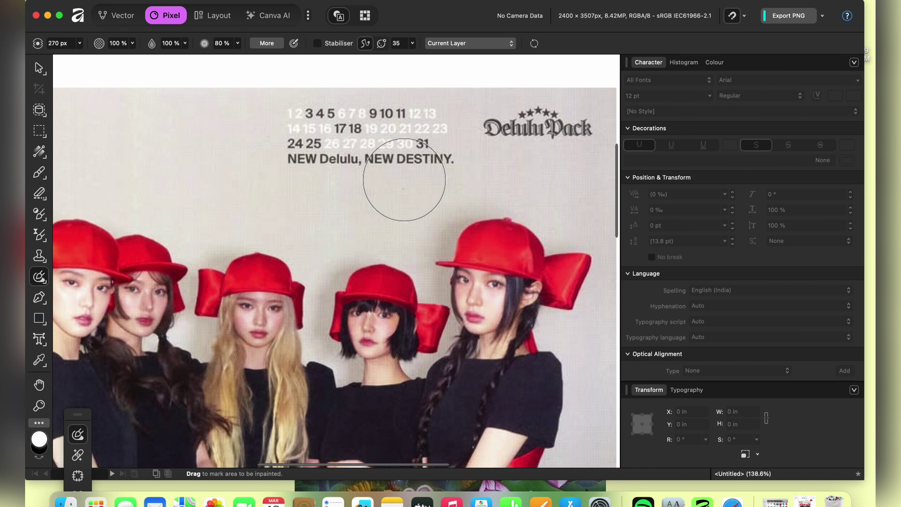
scroll(405, 179, right, 2)
drag(238, 133, 504, 143)
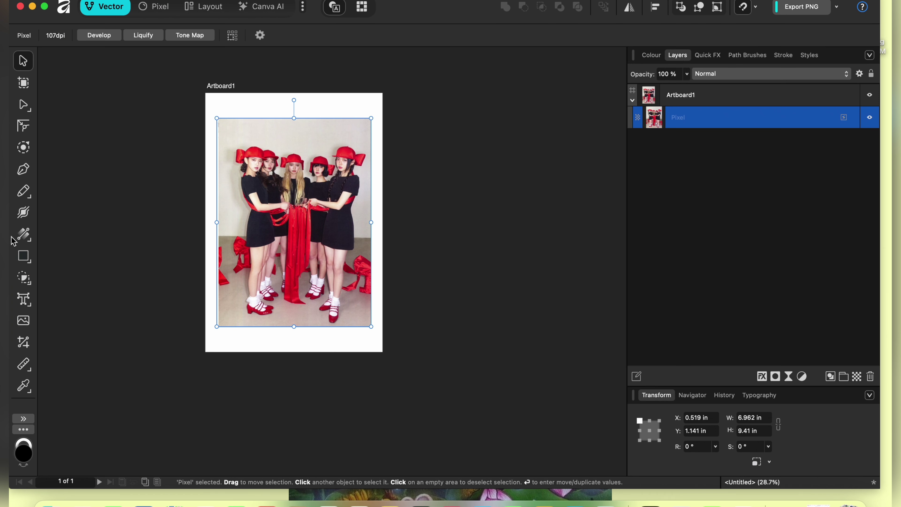
Step: Draw a vertical ellipse about 5.06 × 6.217 in over the group and center it horizontally on the artboard
click(24, 256)
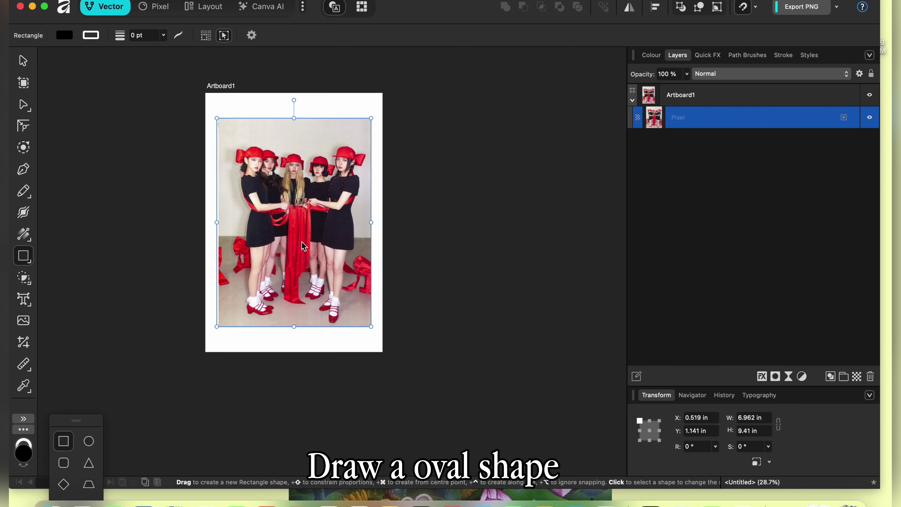
drag(98, 421, 96, 124)
click(89, 147)
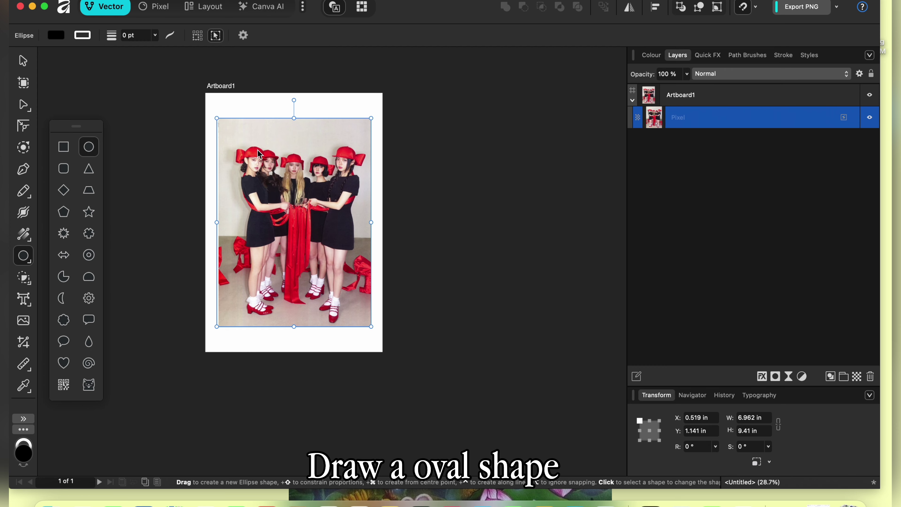
drag(254, 145, 368, 286)
click(23, 62)
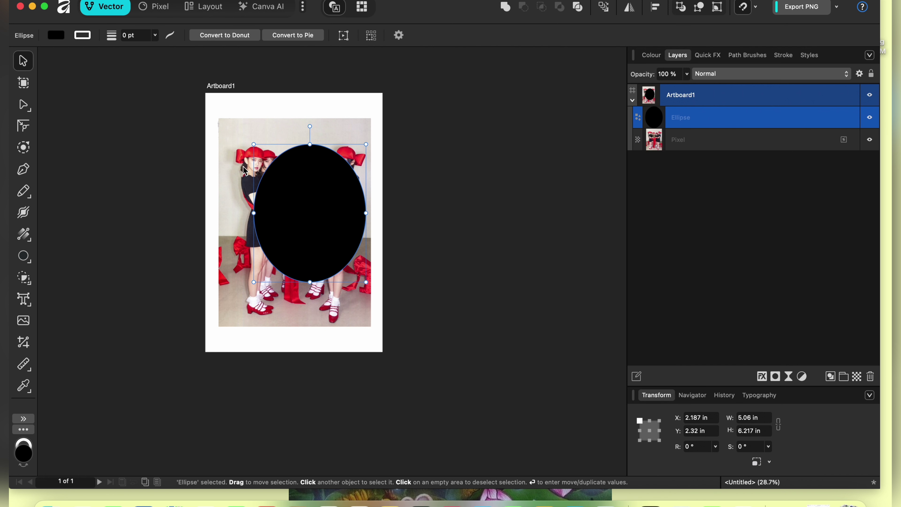
drag(327, 235, 310, 228)
scroll(310, 229, up, 5)
scroll(310, 228, down, 3)
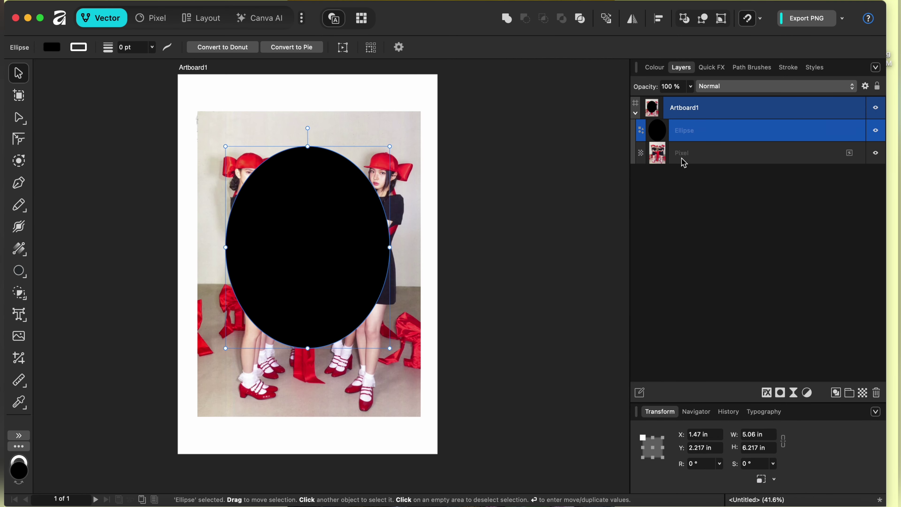
Step: Nest the Pixel photo layer inside the Ellipse layer to clip it, and expand the ellipse's contents
click(681, 149)
drag(696, 157, 699, 136)
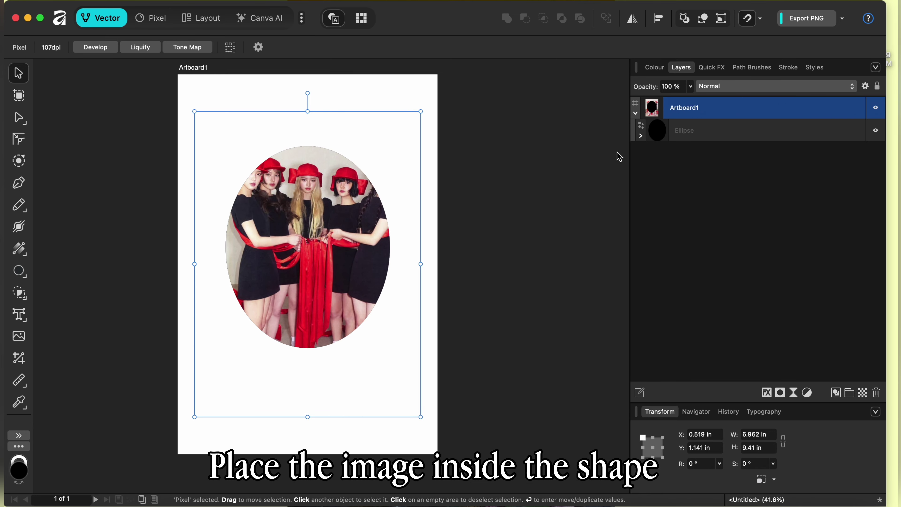
click(641, 135)
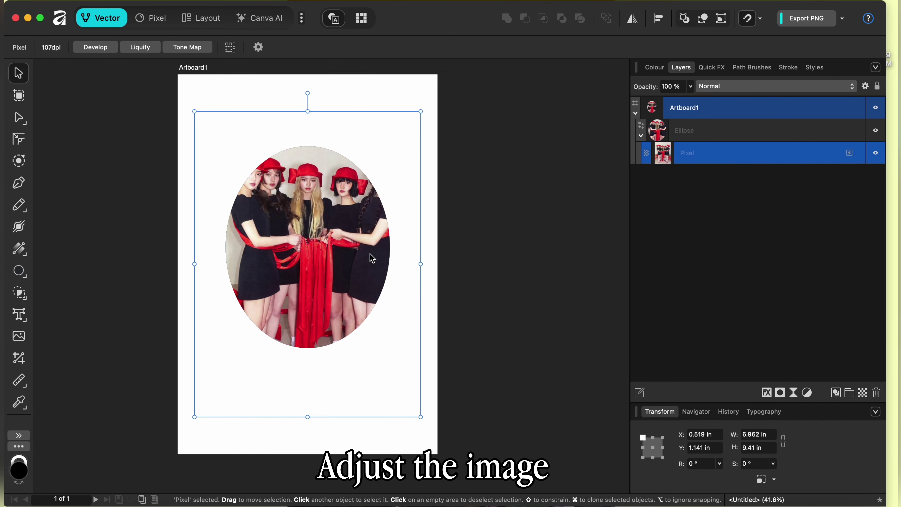
Step: Scale the clipped photo to about 5.375 × 7.266 in and reposition it so all five members fit inside the ellipse
scroll(322, 241, up, 5)
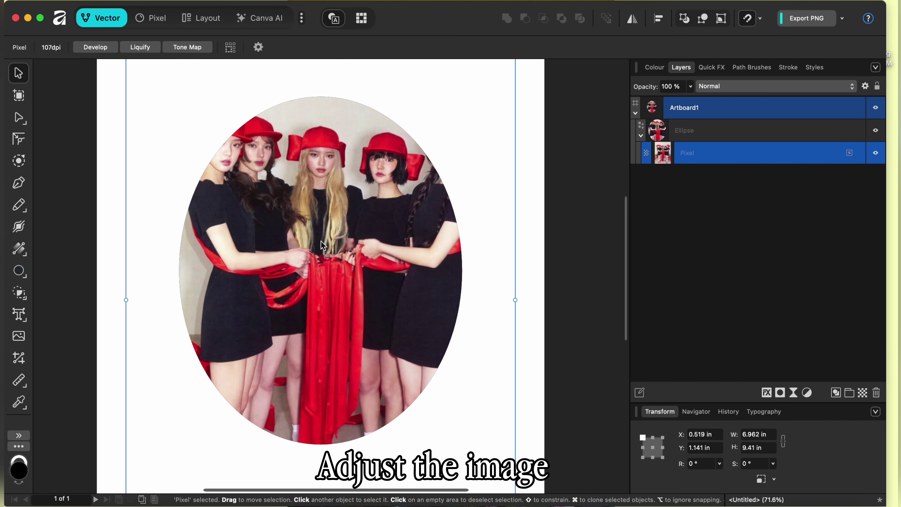
drag(321, 242, 321, 258)
scroll(291, 299, down, 6)
drag(405, 402, 388, 378)
drag(240, 177, 253, 195)
drag(389, 196, 389, 195)
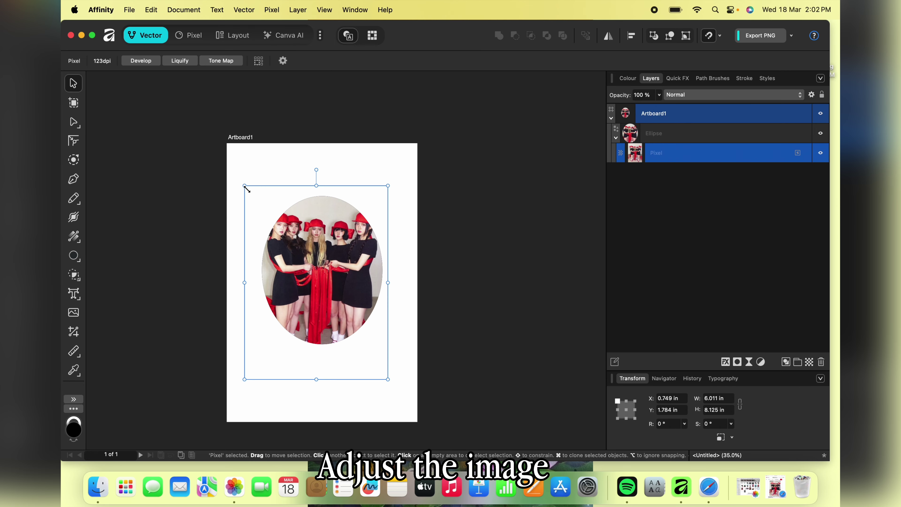
drag(328, 299, 331, 296)
drag(391, 375, 383, 365)
drag(328, 298, 329, 303)
scroll(457, 286, up, 3)
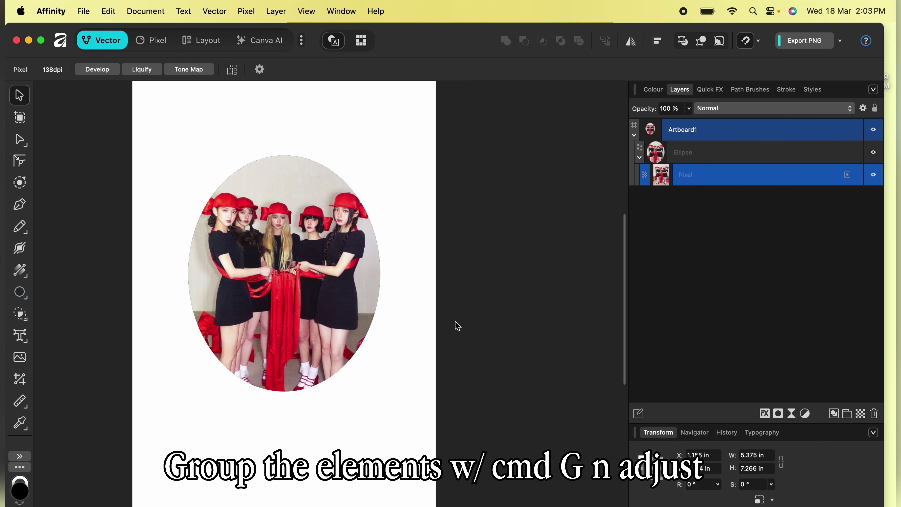
Step: Select the Ellipse layer that holds the clipped photo
drag(519, 145, 132, 382)
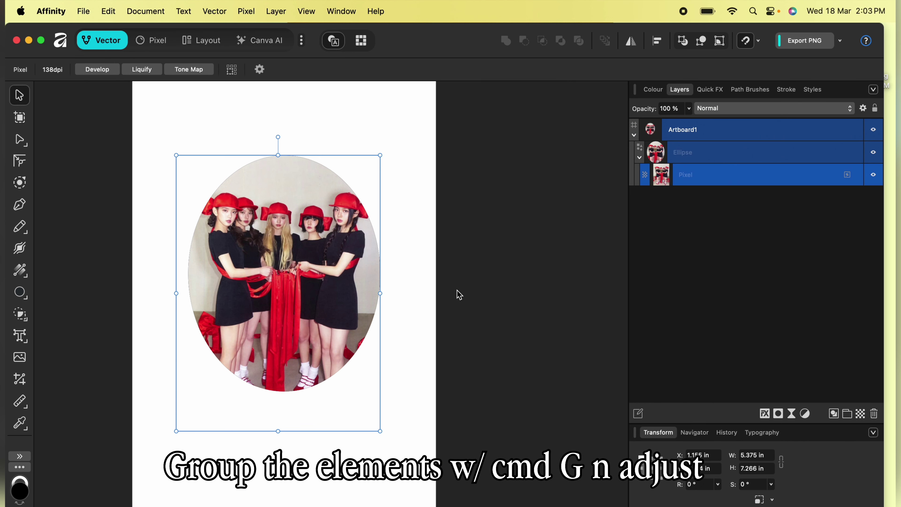
scroll(511, 221, down, 4)
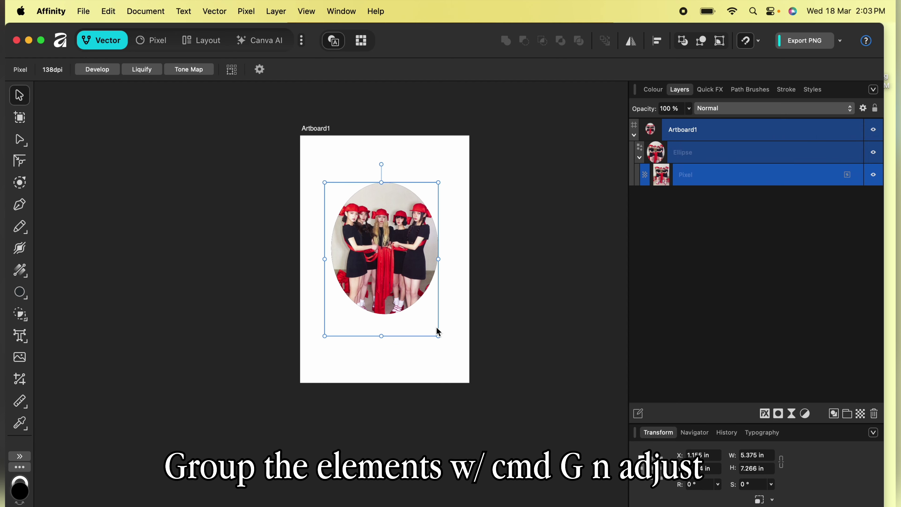
click(684, 152)
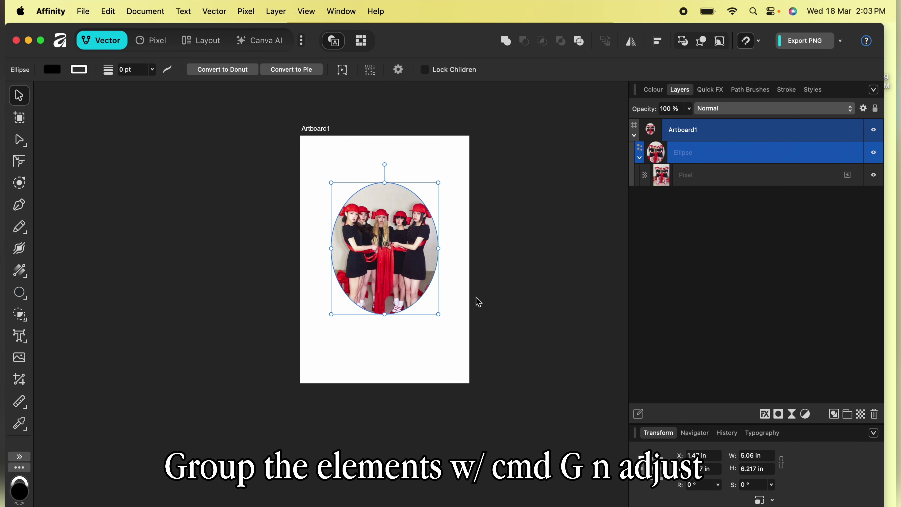
scroll(477, 302, up, 1)
drag(443, 327, 466, 348)
drag(466, 272, 459, 272)
key(super+z)
key(super+z)
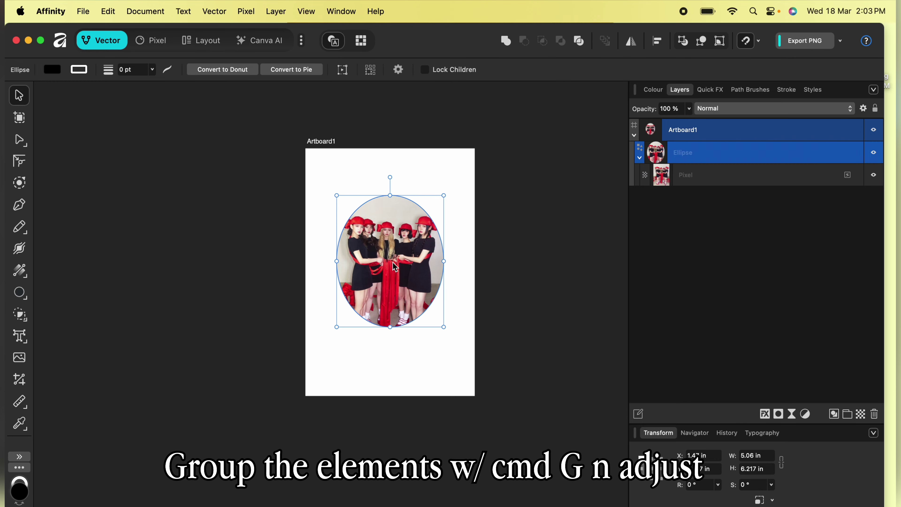
Step: Center the photo ellipse on the artboard and enlarge it to about three quarters of the page width
drag(392, 262, 392, 273)
scroll(391, 273, up, 3)
drag(474, 375, 507, 423)
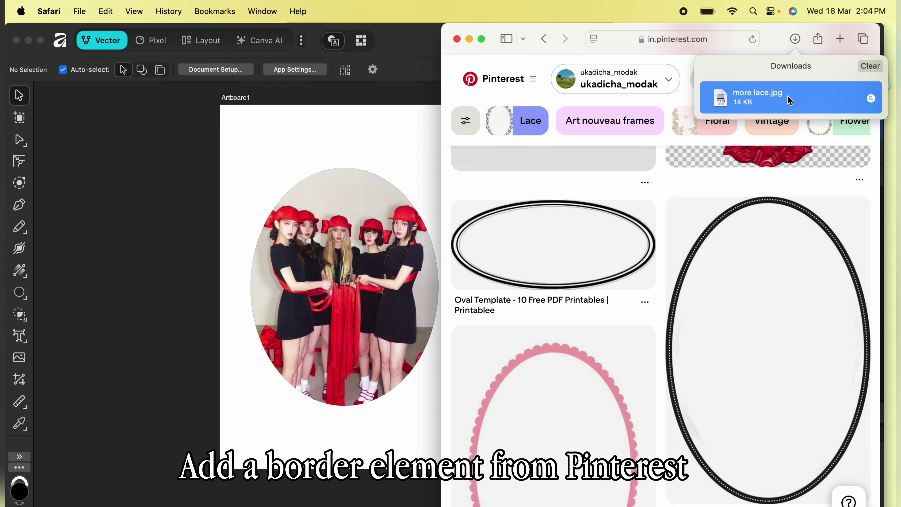
Step: Open the downloaded more lace.jpg, export it to the Photos library and close the preview
double_click(786, 96)
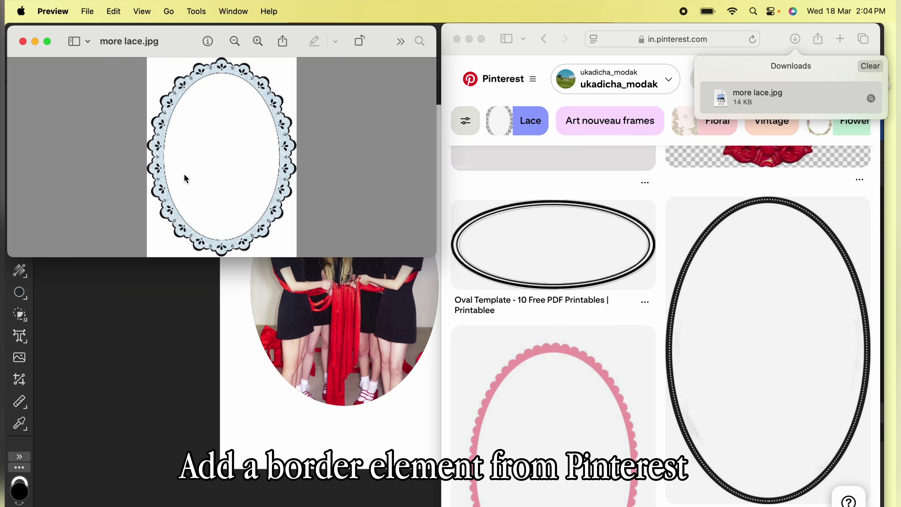
click(283, 41)
click(35, 85)
click(23, 41)
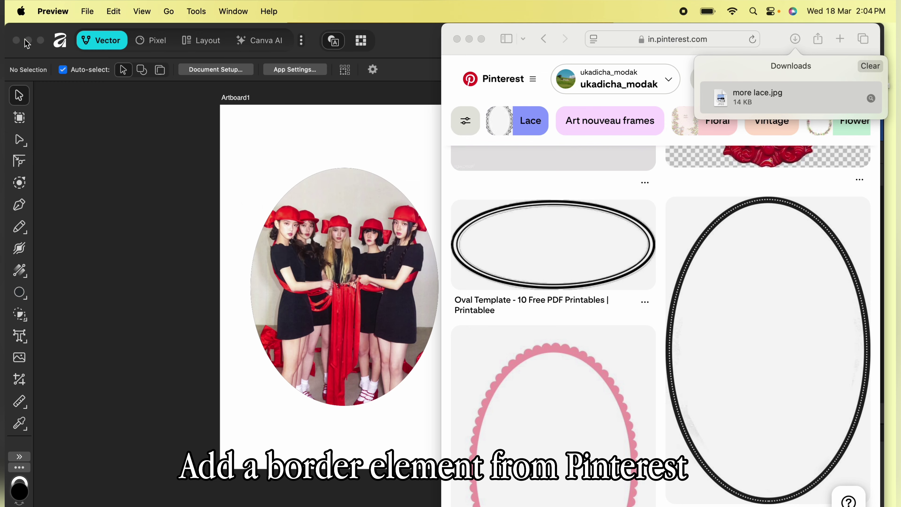
Step: Place the lace frame from Photos onto the artboard and scale it to about 6.033 × 8.061 in over the ellipse
click(457, 38)
click(622, 414)
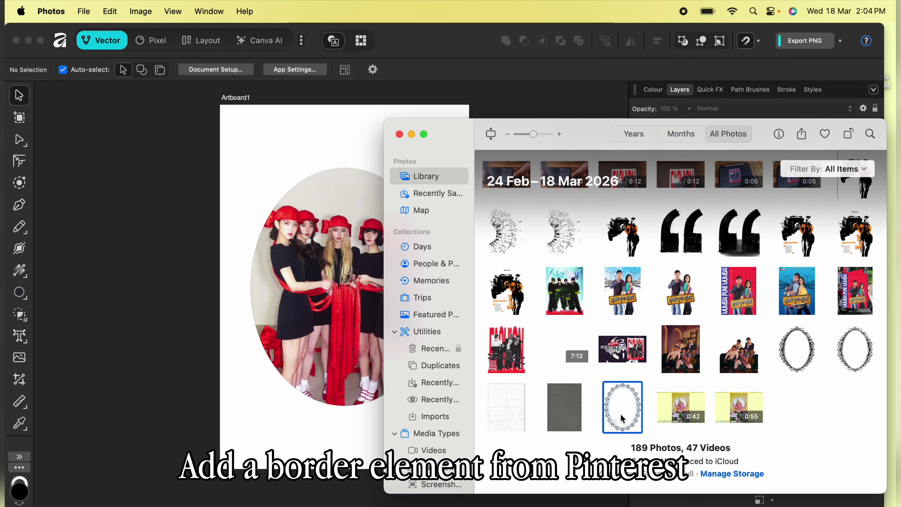
drag(620, 414, 439, 406)
click(411, 135)
drag(274, 185, 250, 155)
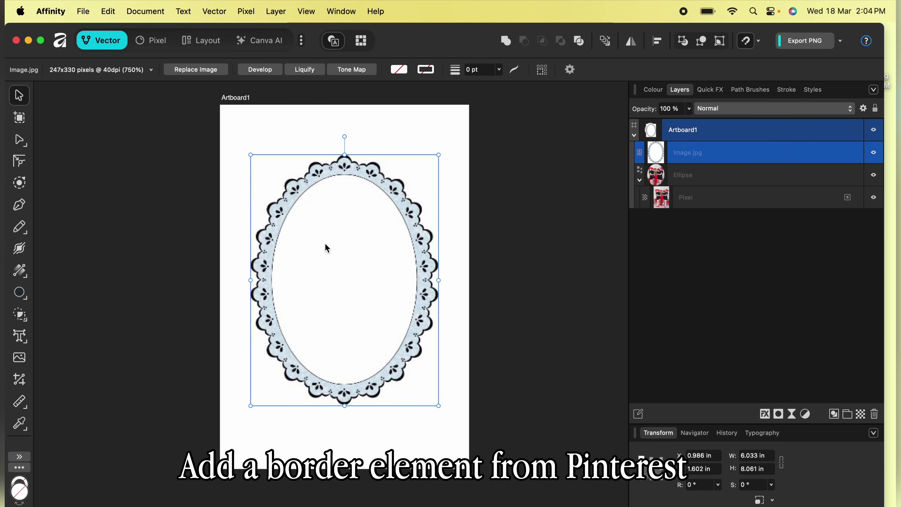
Step: Switch to the Pixel studio and select only the lace border with the Object Selection tool
click(162, 37)
click(20, 138)
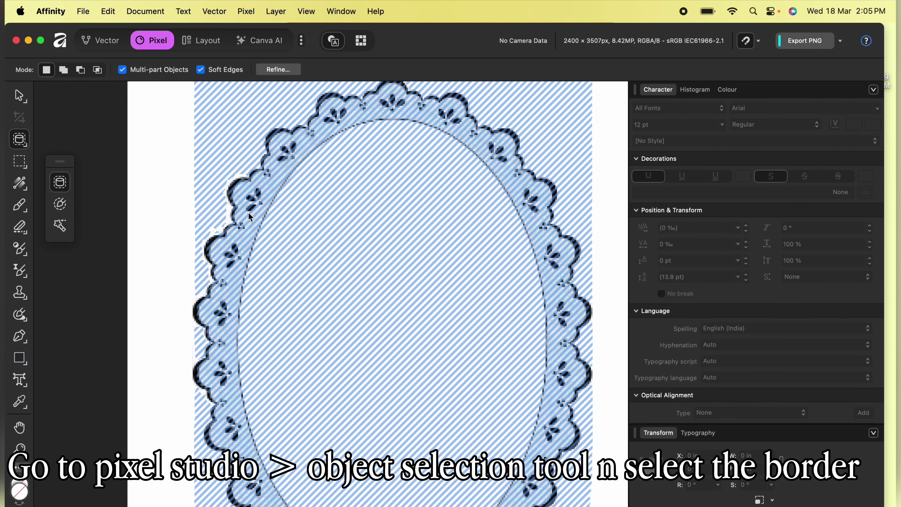
click(245, 211)
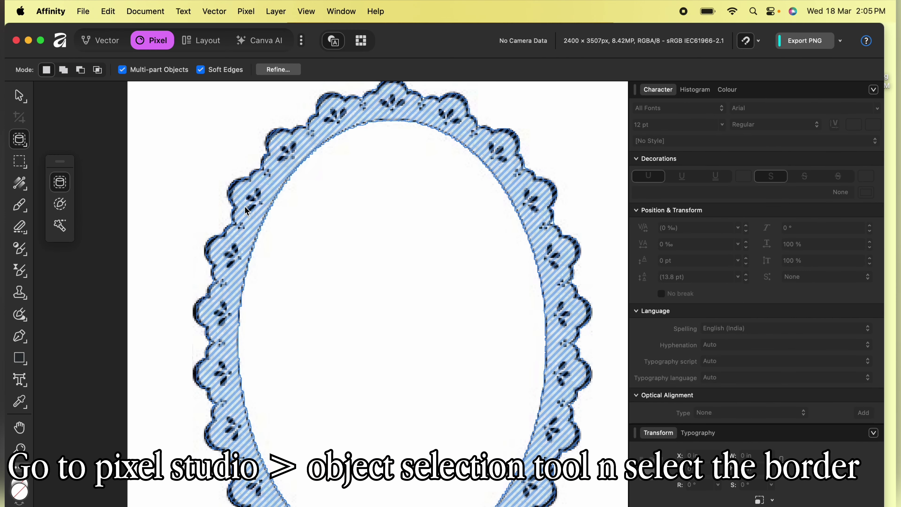
click(245, 207)
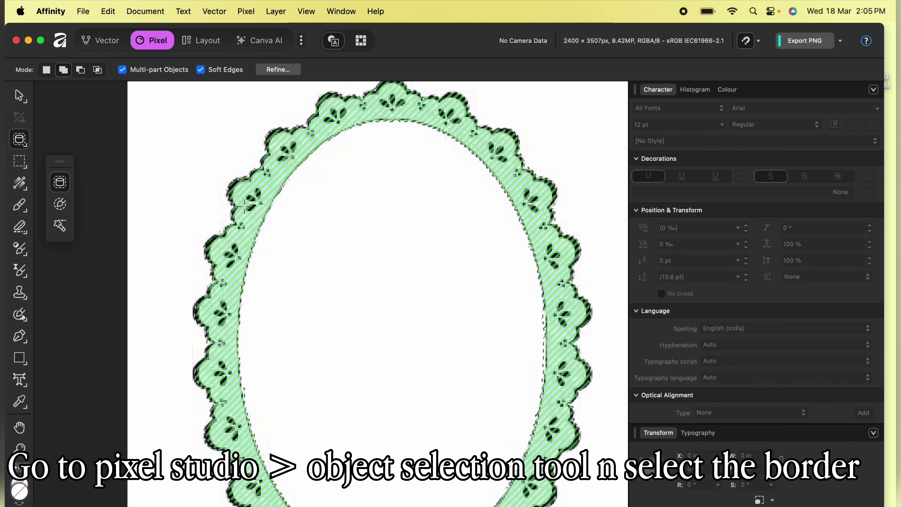
Step: Cut the selected lace border, paste it as its own layer, and return to the Vector studio with the Move tool
key(Delete)
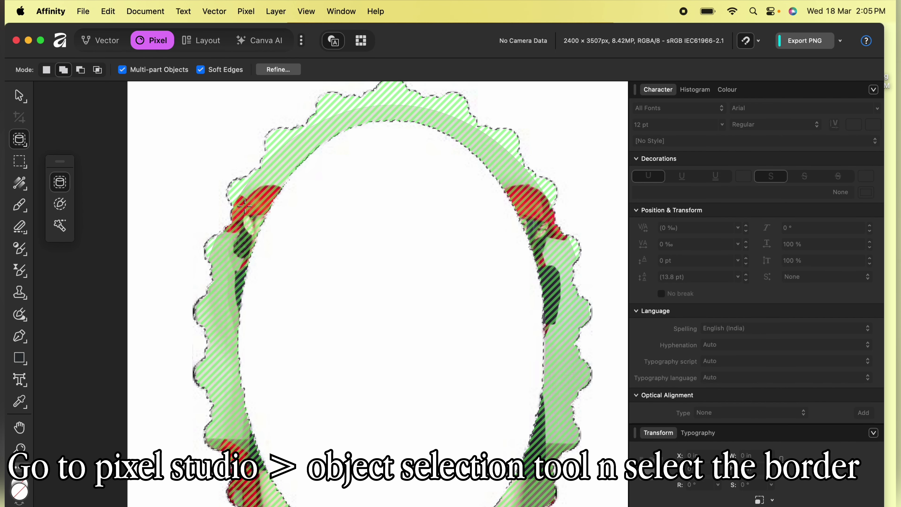
key(super+v)
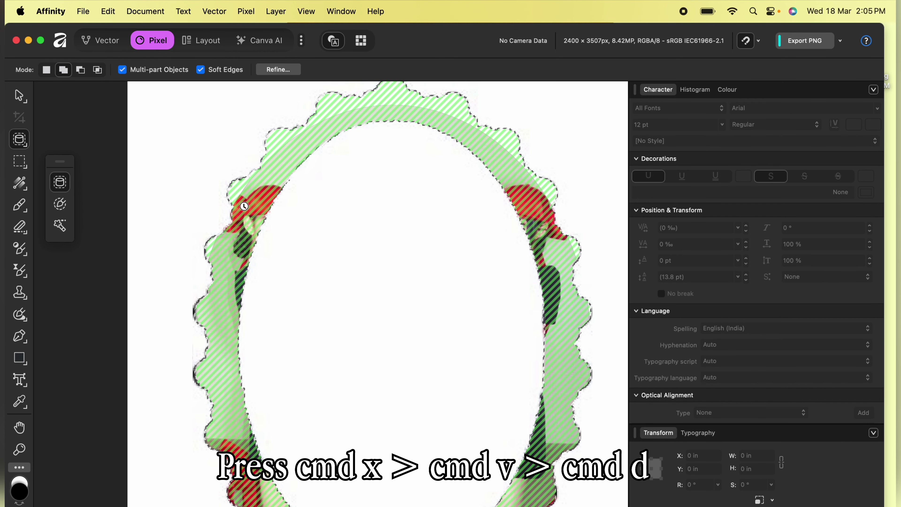
click(22, 98)
click(93, 45)
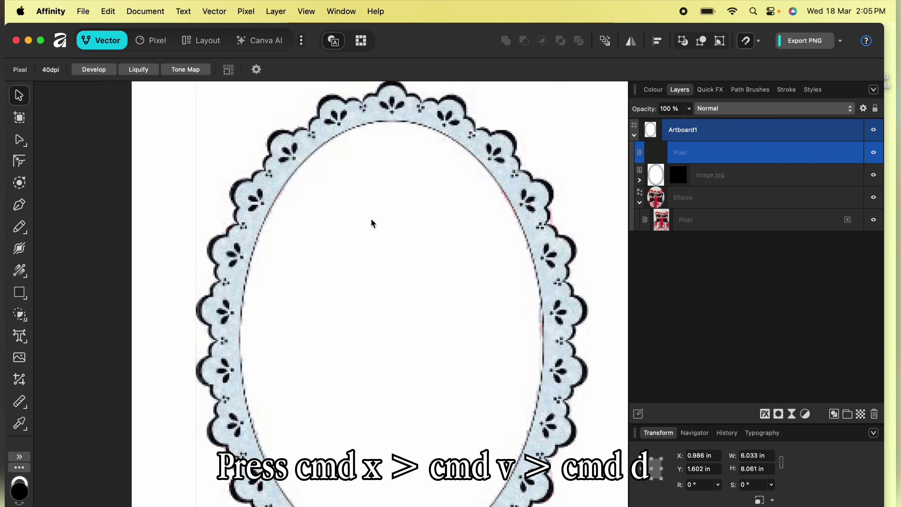
Step: Hide the original lace Image.jpg layer beneath the pasted border
key(super+0)
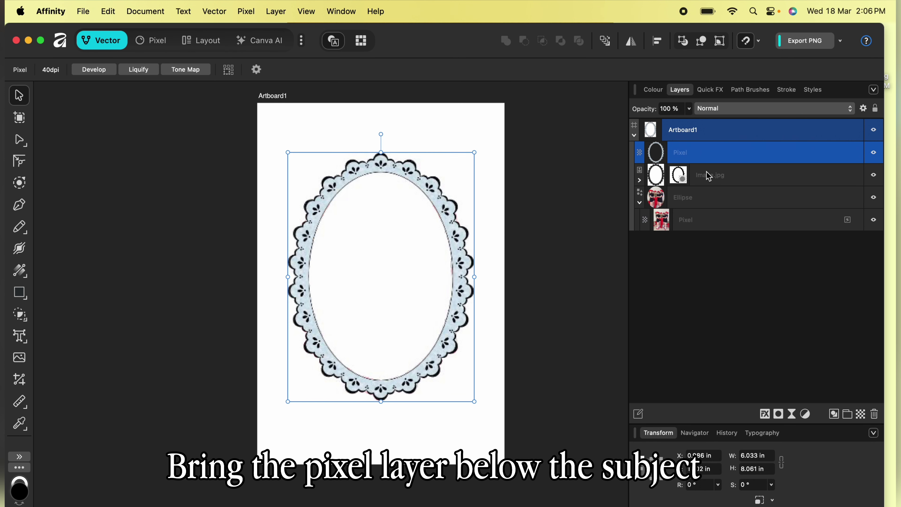
click(815, 176)
click(875, 175)
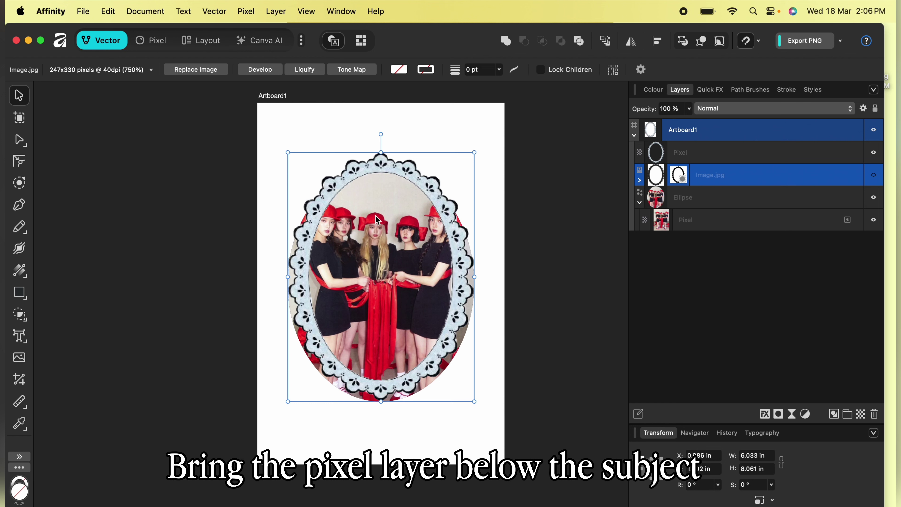
Step: Resize the pasted lace border to about 7.379 × 8.682 in so it surrounds the oval photo
click(438, 373)
drag(474, 401, 486, 428)
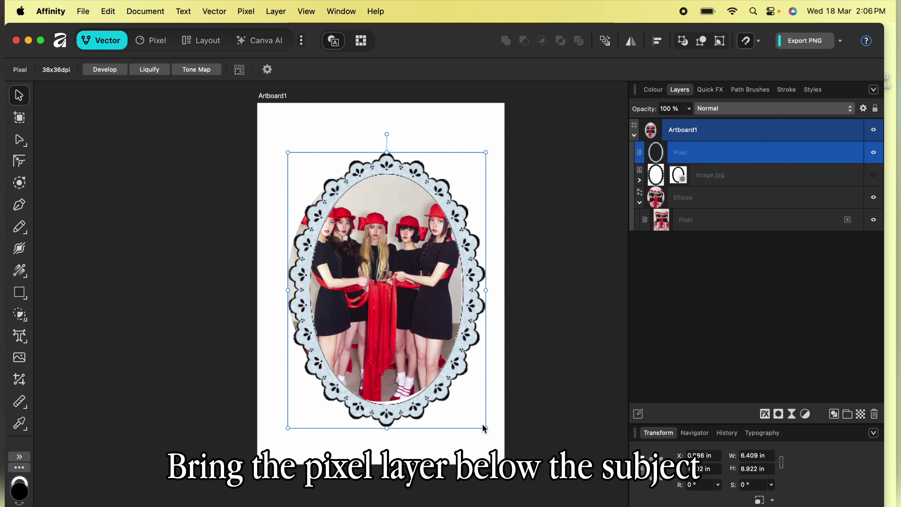
drag(485, 428, 498, 414)
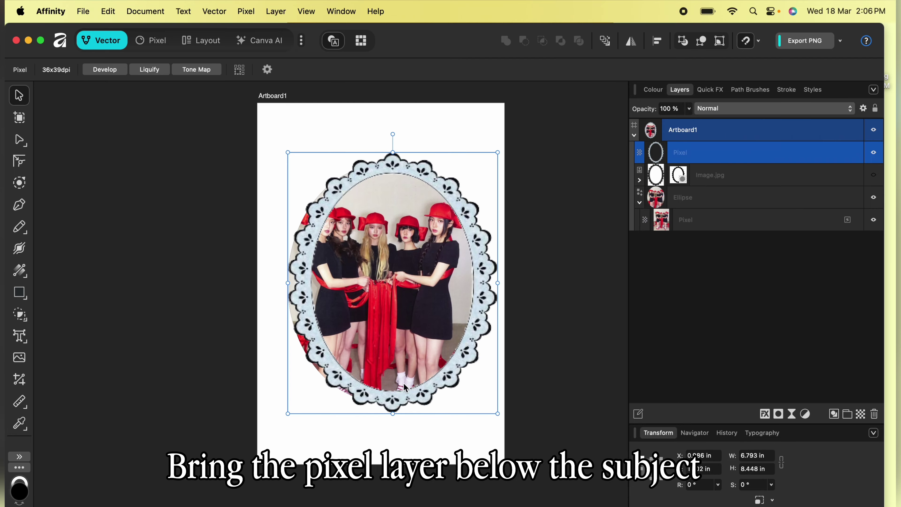
drag(287, 283, 265, 275)
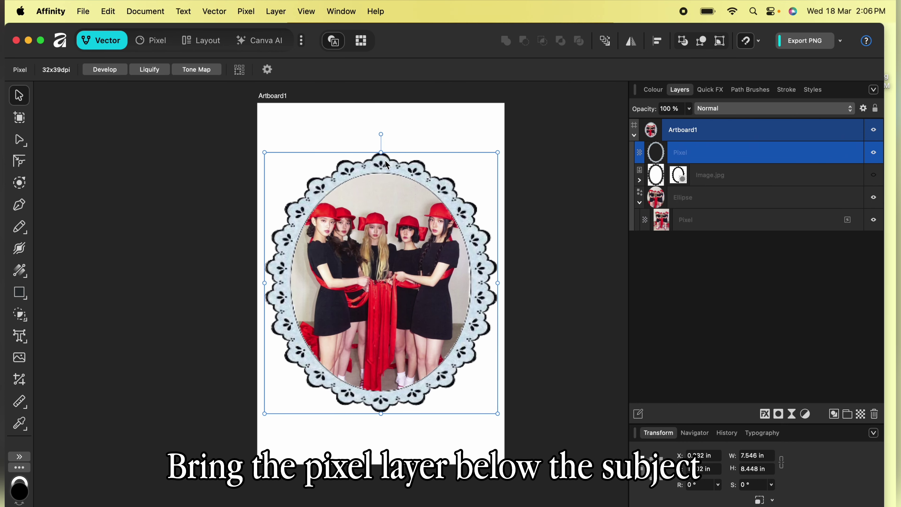
drag(382, 153, 382, 146)
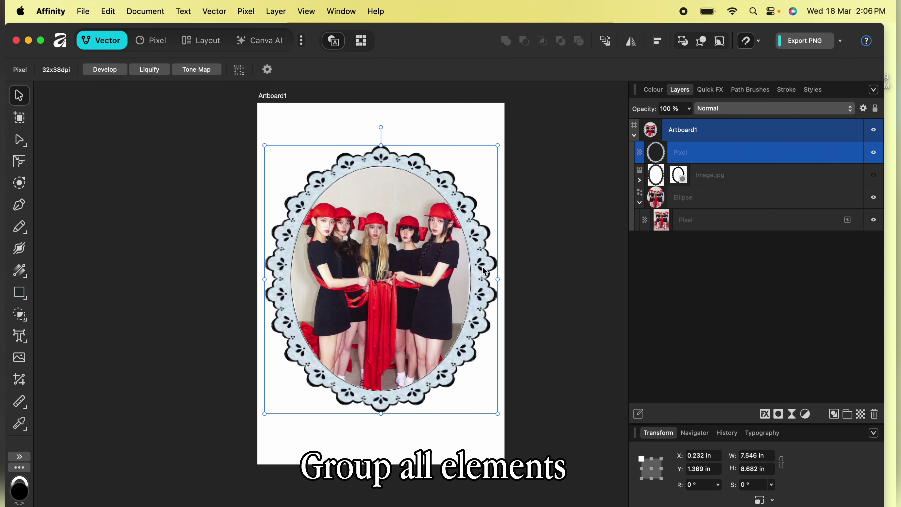
drag(497, 275, 491, 275)
Step: Group the lace border with the photo ellipse and centre the group horizontally on the artboard
click(584, 284)
drag(584, 203, 226, 401)
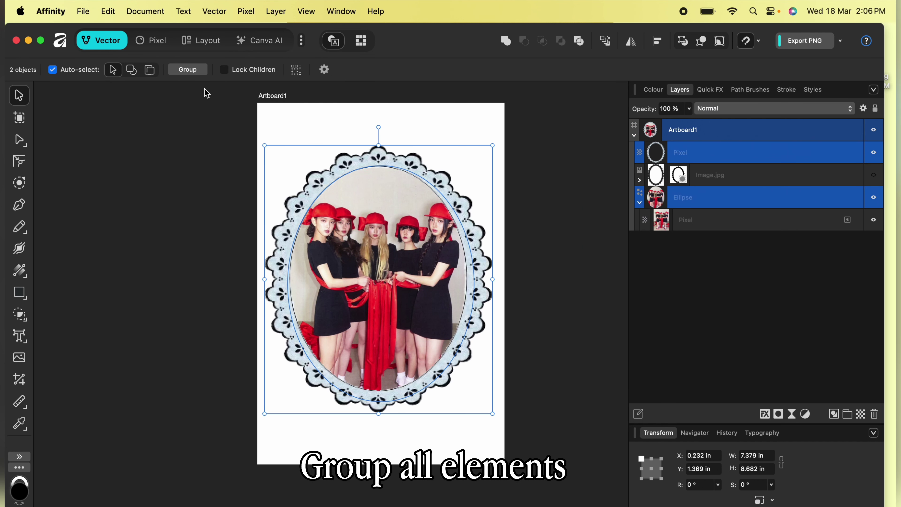
click(198, 73)
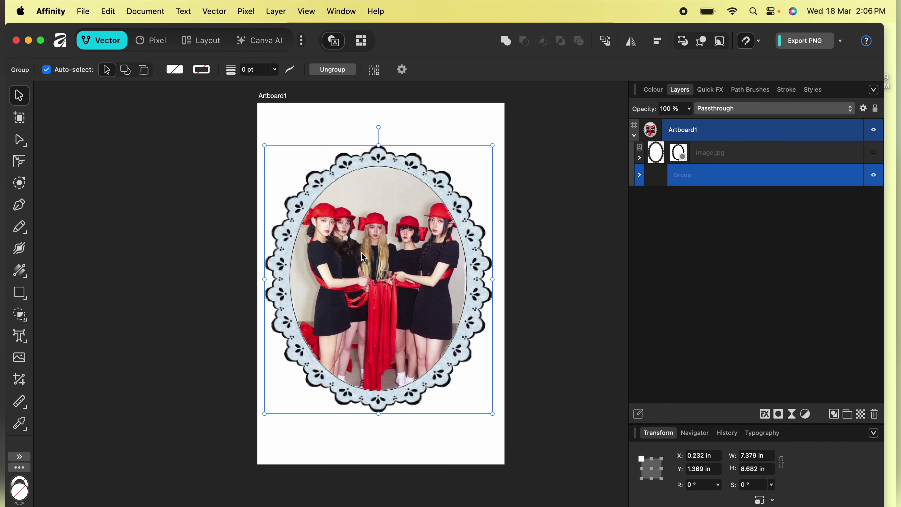
drag(379, 267, 382, 269)
click(568, 292)
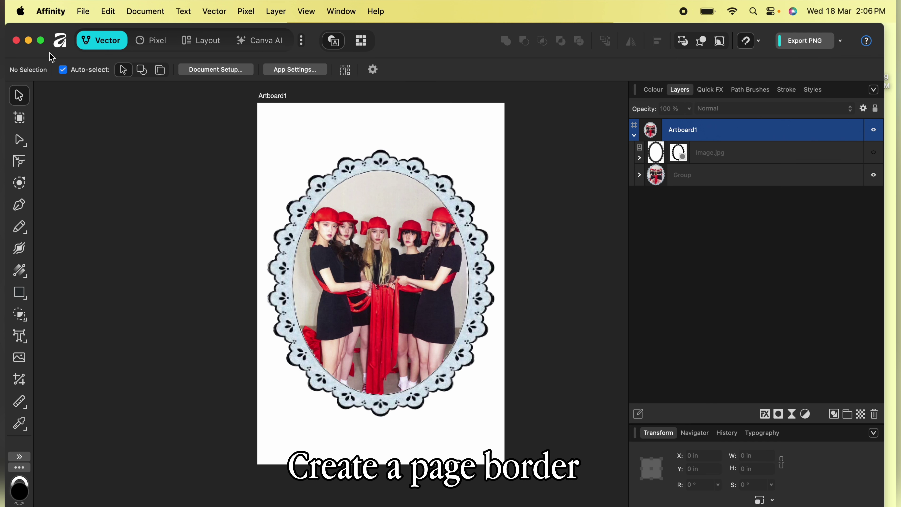
Step: Draw a rectangle about 8.51 × 12.163 in over the whole artboard and fill it with light pink F9BDFF
click(21, 292)
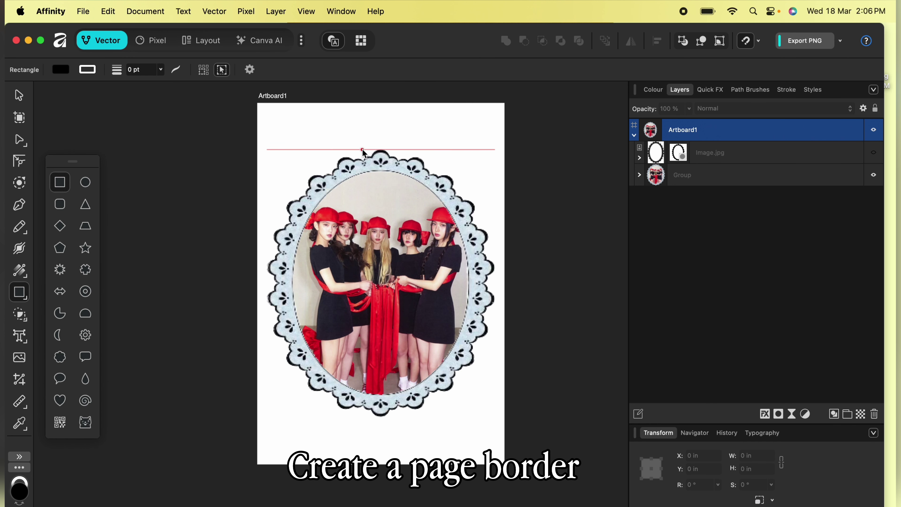
mouse_move(248, 94)
mouse_down()
mouse_move(502, 332)
mouse_move(511, 469)
mouse_up()
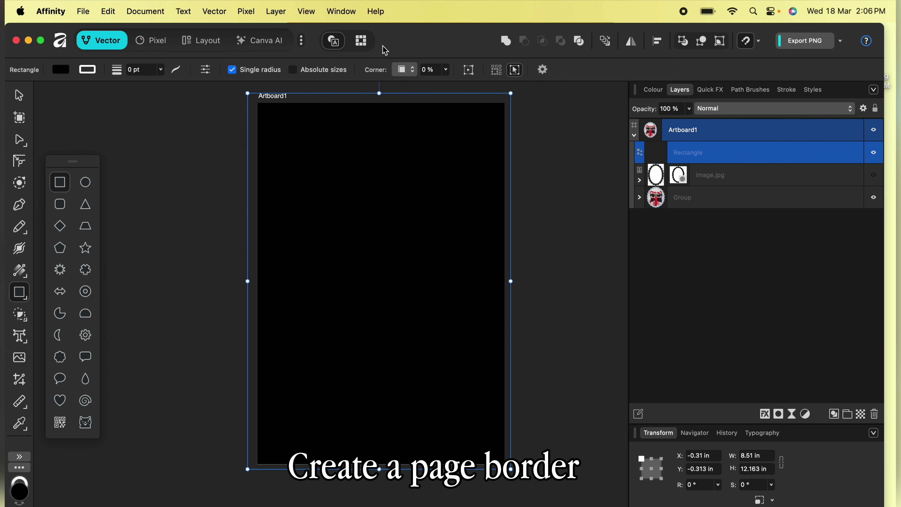
click(654, 90)
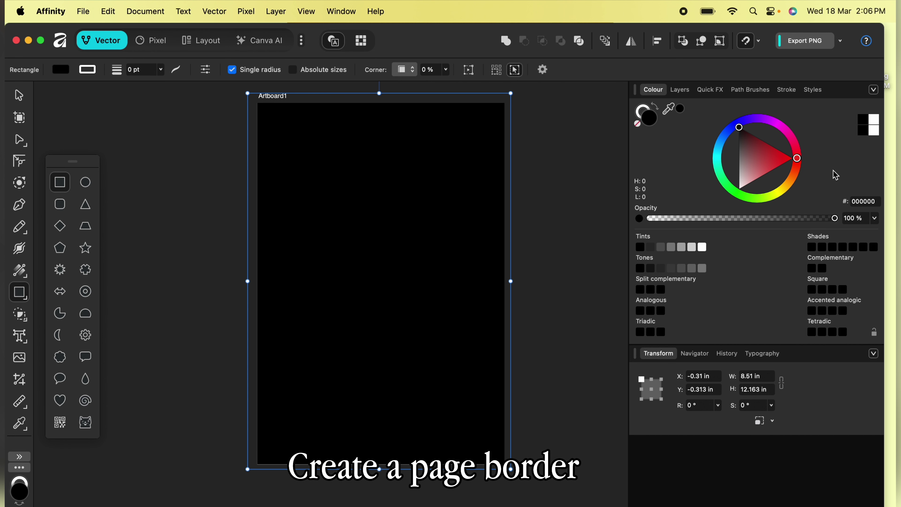
click(774, 123)
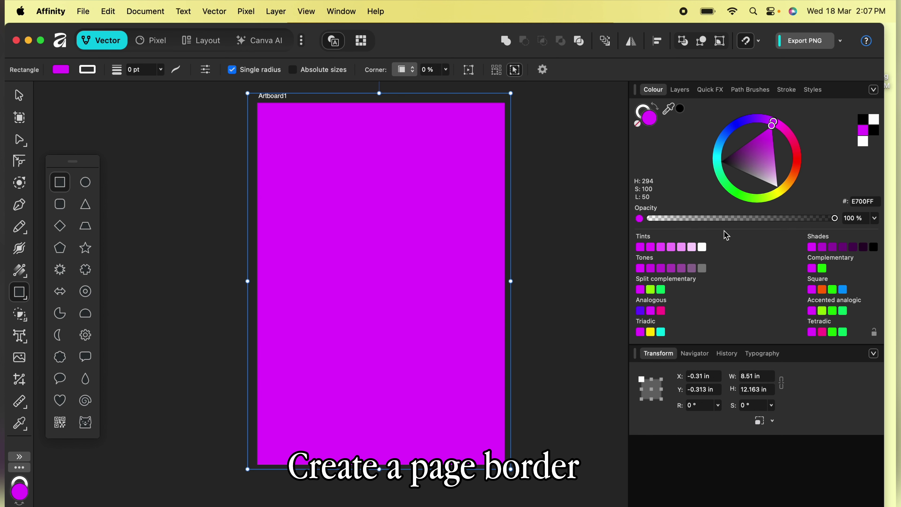
click(682, 249)
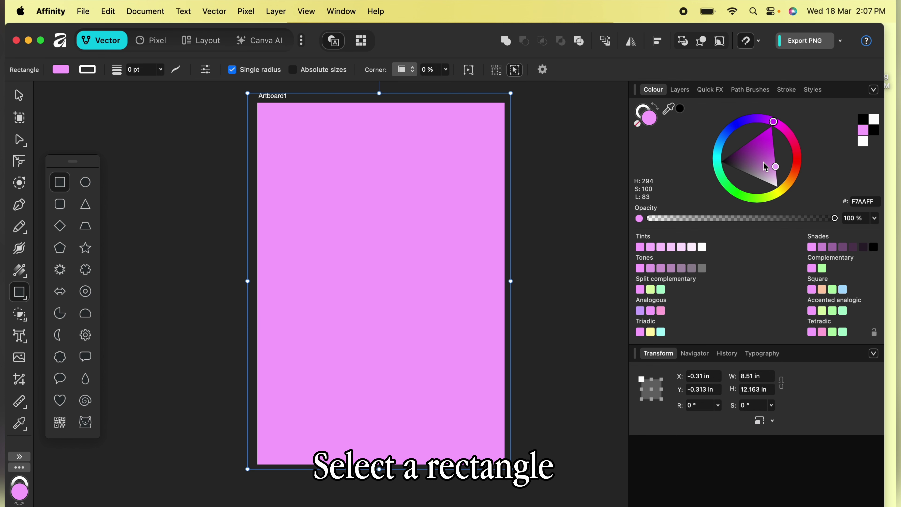
mouse_move(776, 170)
mouse_down()
mouse_move(768, 174)
mouse_move(784, 174)
mouse_up()
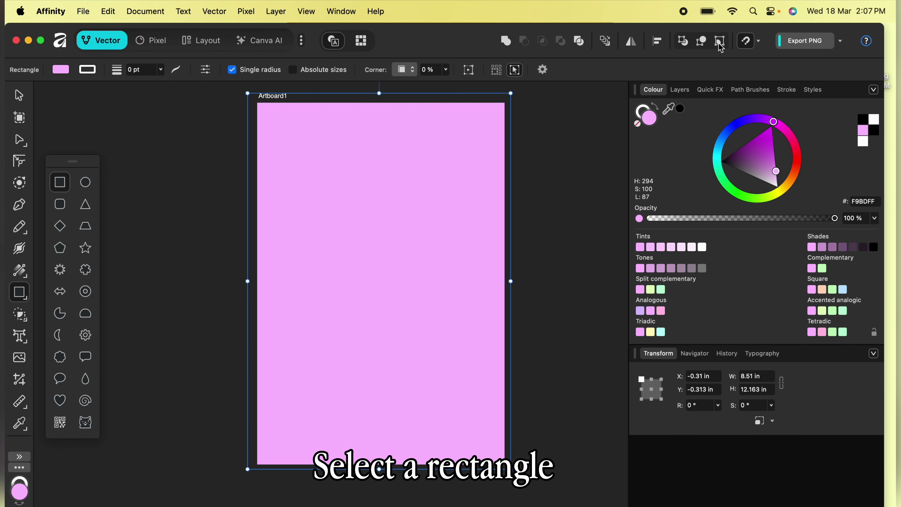
Step: Swap the rectangle's fill and stroke colours so the stroke is pink, and set the stroke width to 33 pt
click(659, 110)
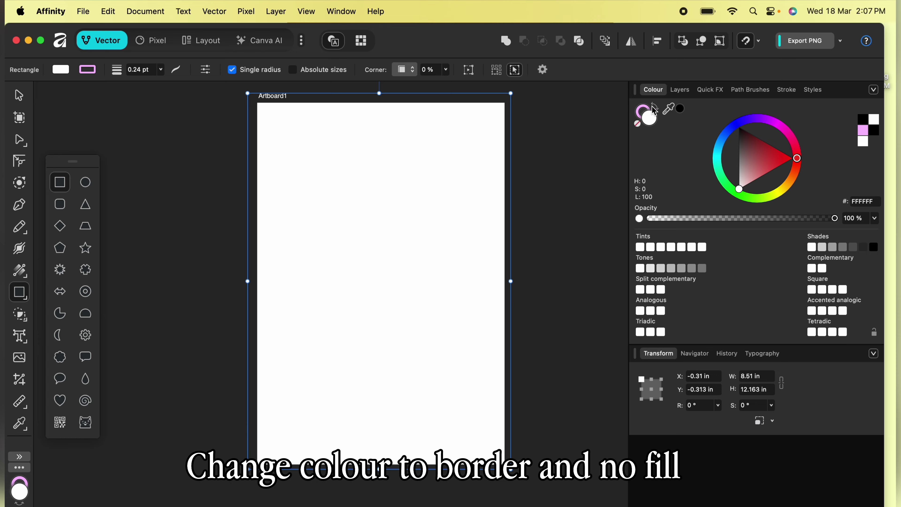
click(790, 92)
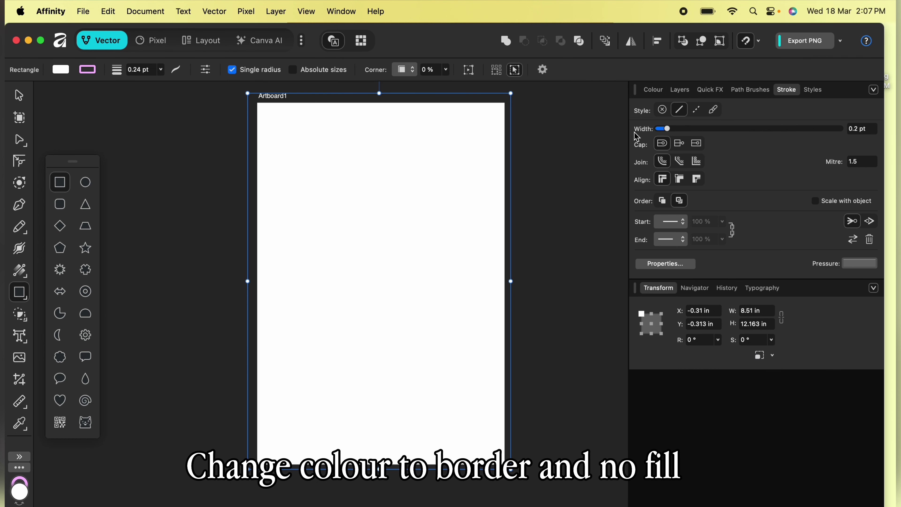
drag(668, 129, 785, 135)
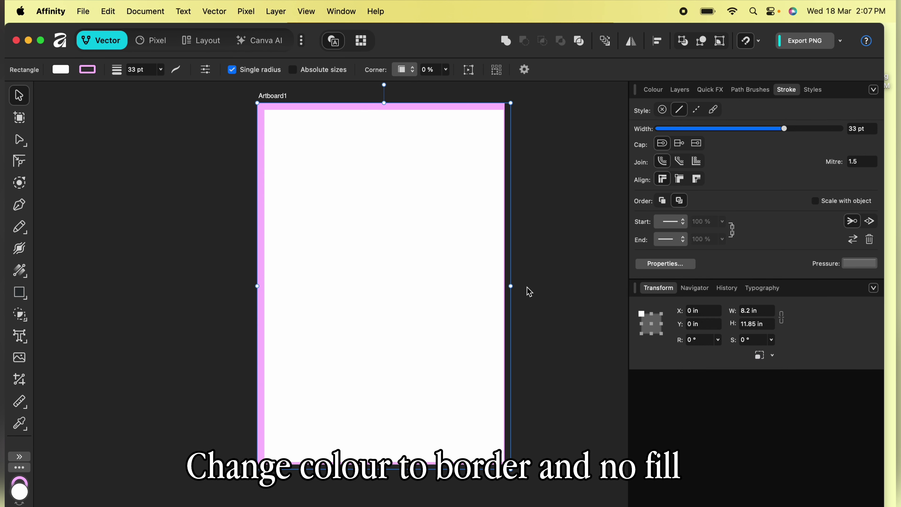
Step: Resize the bordered rectangle to 8 × 11.693 in so its edges match the artboard
mouse_move(511, 286)
mouse_down()
mouse_move(497, 286)
mouse_move(505, 285)
mouse_up()
drag(381, 470, 382, 464)
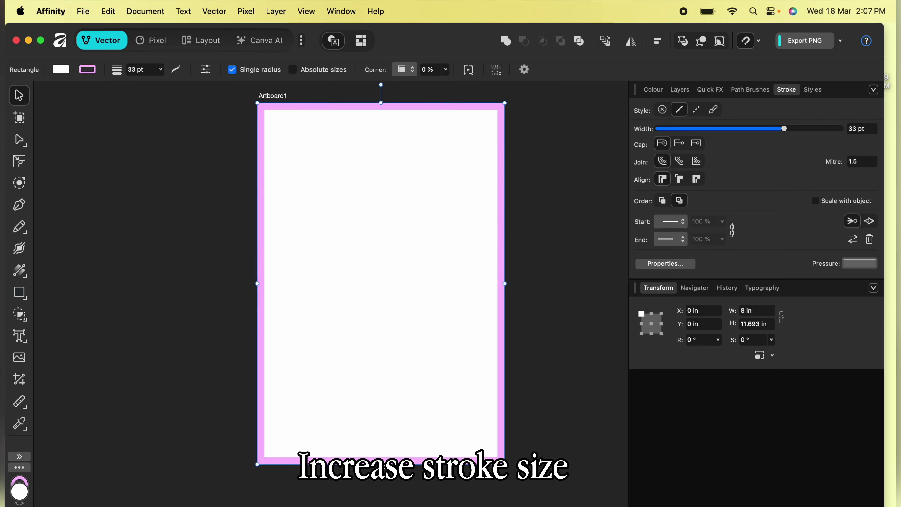
scroll(560, 288, up, 3)
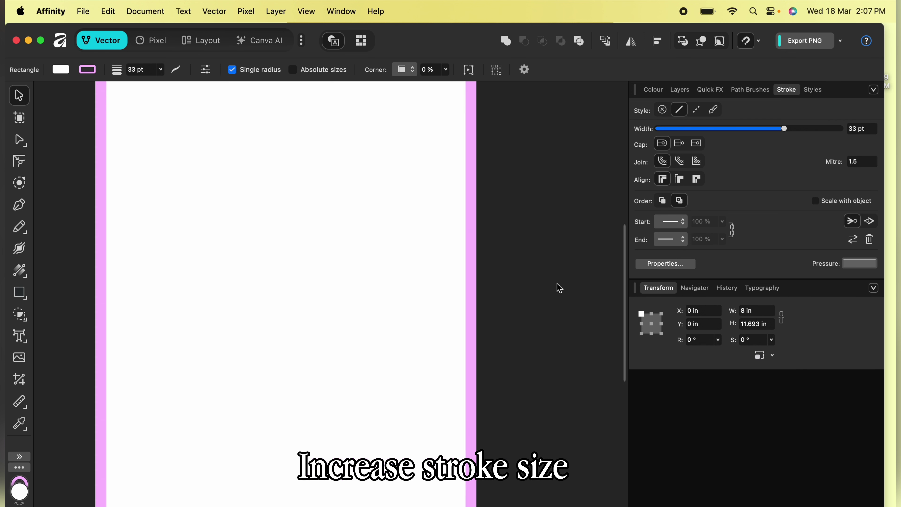
scroll(561, 288, right, 2)
scroll(560, 289, left, 2)
scroll(528, 331, down, 3)
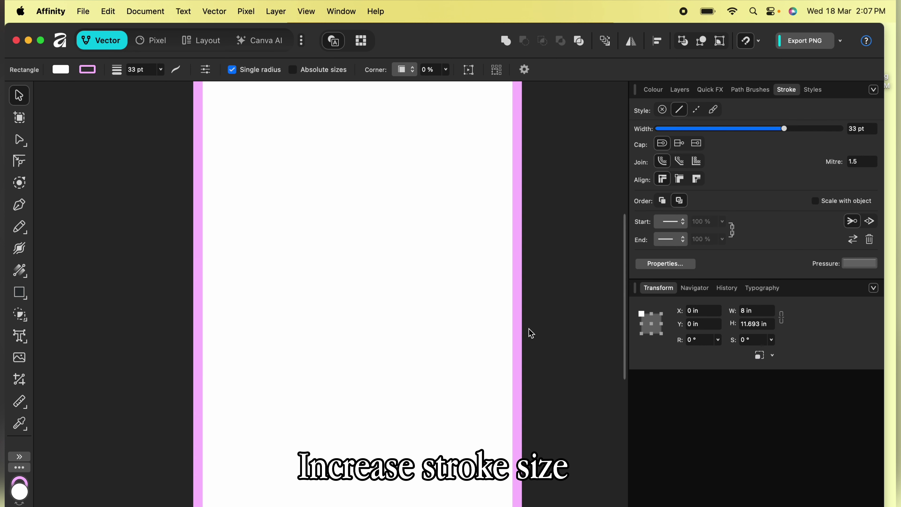
Step: Move the Rectangle layer to the bottom of the layer stack, beneath the framed photo group
click(691, 90)
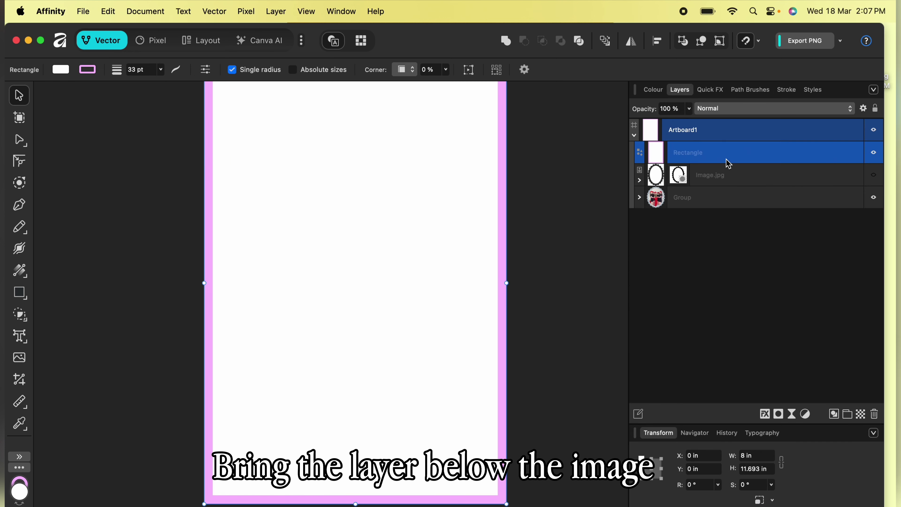
drag(726, 159, 725, 233)
scroll(398, 263, down, 5)
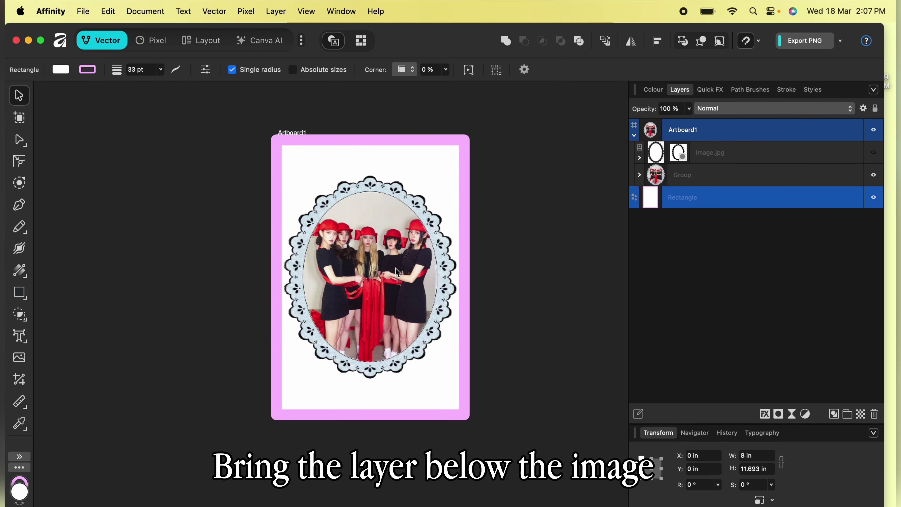
scroll(364, 258, up, 5)
scroll(365, 258, down, 5)
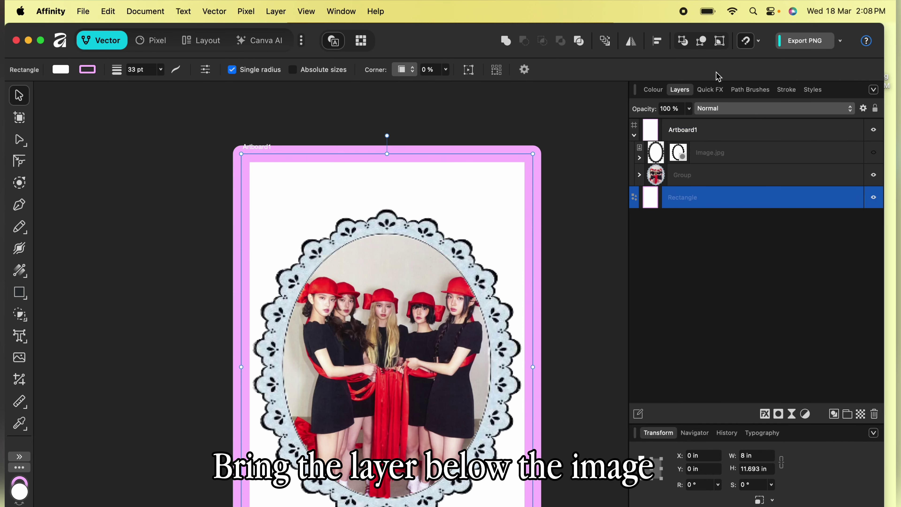
Step: Reduce the page border rectangle's stroke width to 13 pt and deselect it
click(789, 89)
drag(785, 129, 743, 130)
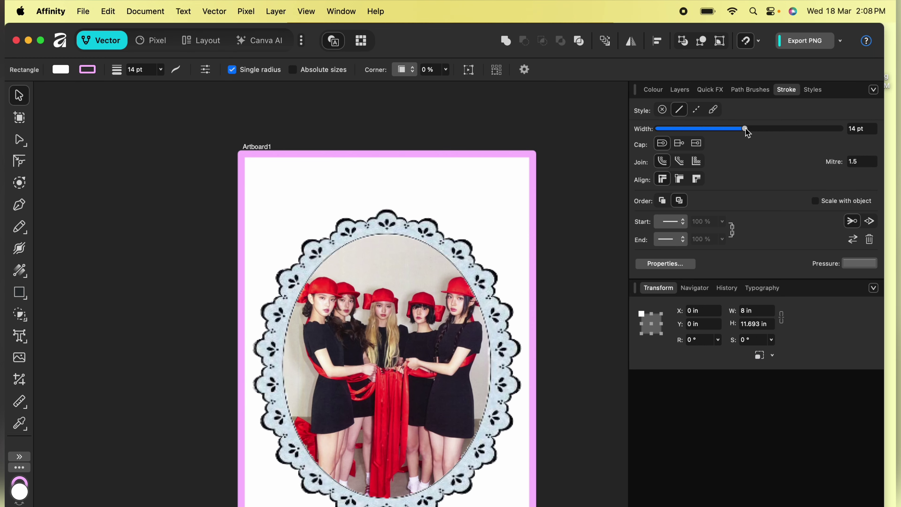
scroll(596, 309, down, 2)
scroll(596, 308, down, 3)
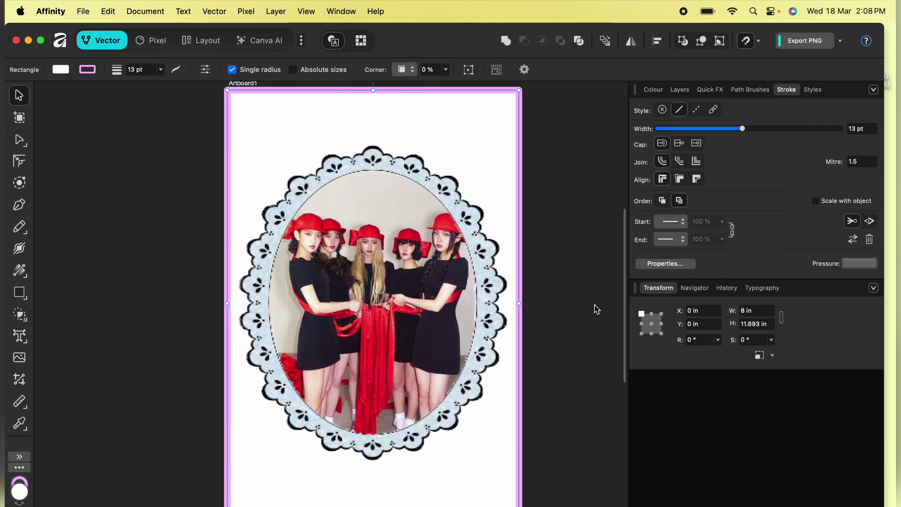
scroll(540, 383, down, 1)
scroll(525, 399, right, 2)
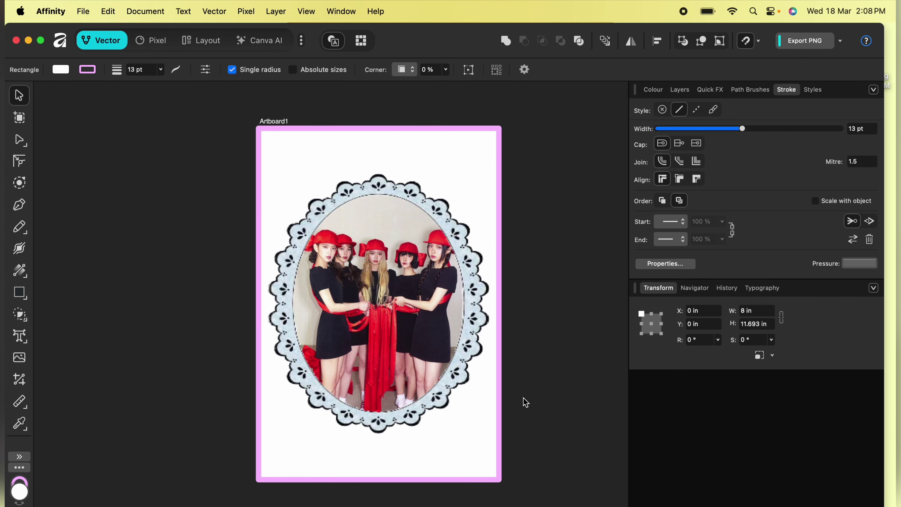
click(524, 399)
Step: Add artistic text reading "Kiiikiii's" at about 231.2 pt across the upper part of the poster
click(19, 336)
drag(302, 155, 375, 230)
text(K)
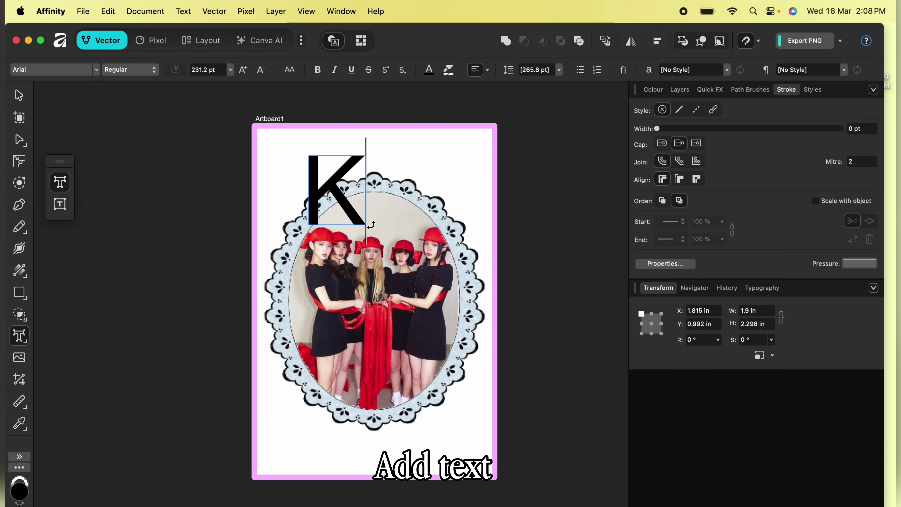
text(iiikiki)
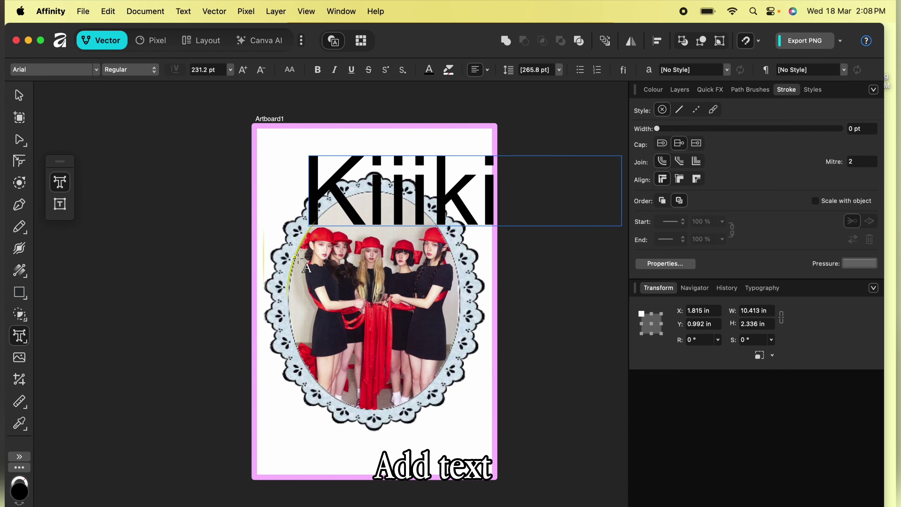
Step: Set the whole title text in the Harrington font
click(96, 71)
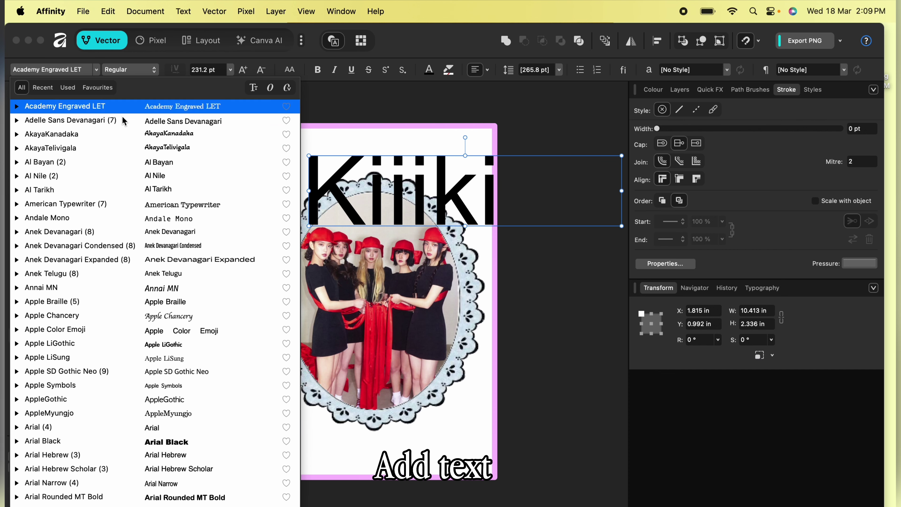
scroll(159, 300, down, 8)
scroll(159, 300, up, 8)
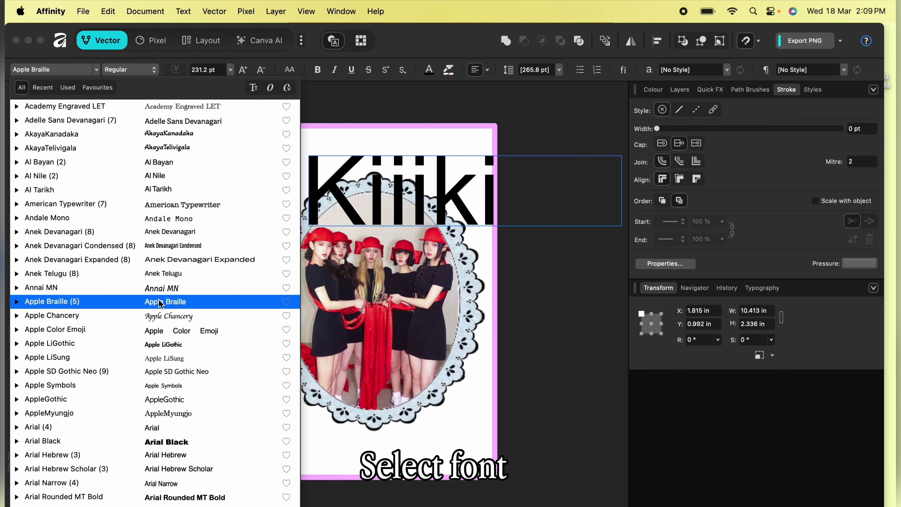
click(97, 71)
click(81, 70)
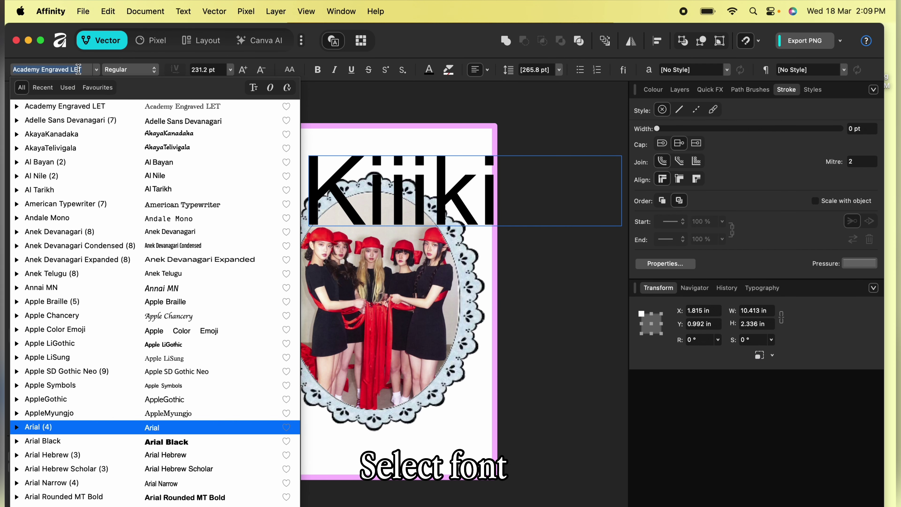
text(harr)
click(77, 107)
triple_click(375, 181)
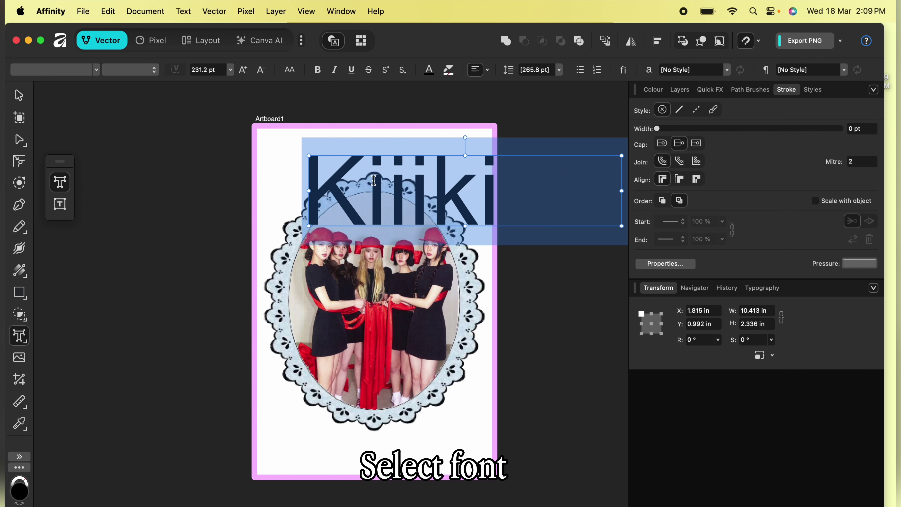
click(97, 69)
key(Escape)
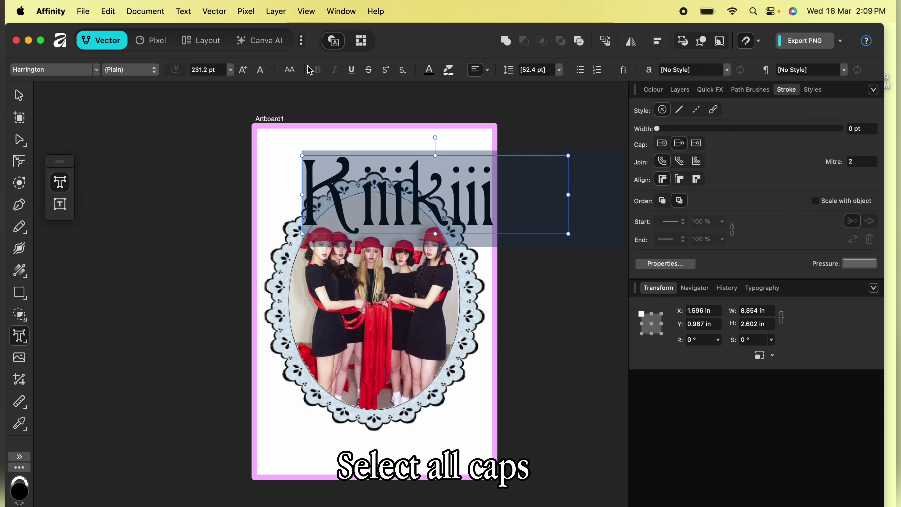
Step: Apply All Caps to the title and scale it down to about 126.7 pt
click(290, 69)
click(298, 86)
click(19, 95)
drag(621, 234, 478, 200)
Step: Correct the apostrophe in the title so it reads KIIIKIII'S
key(t)
click(450, 171)
key(BackSpace)
text(')
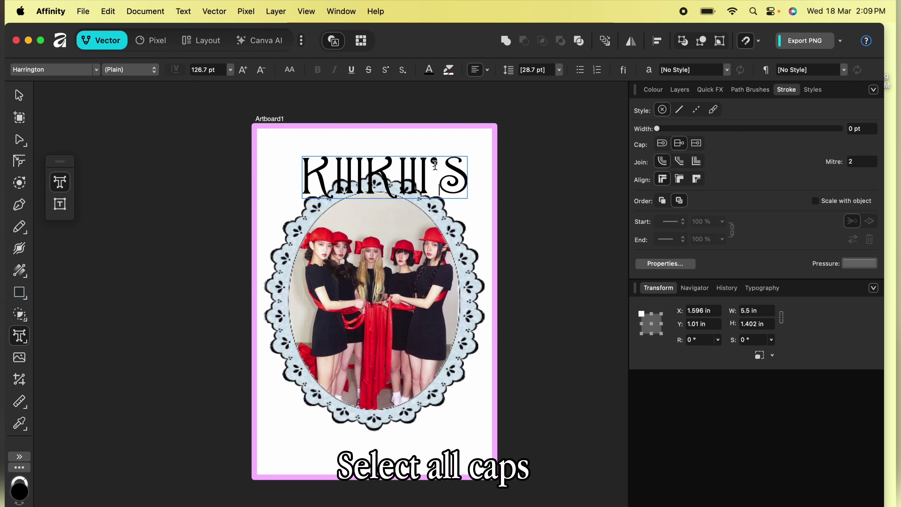
Step: Scale the title to about 170 pt, 7.379 in wide, and move it up to the top of the lace frame
click(17, 100)
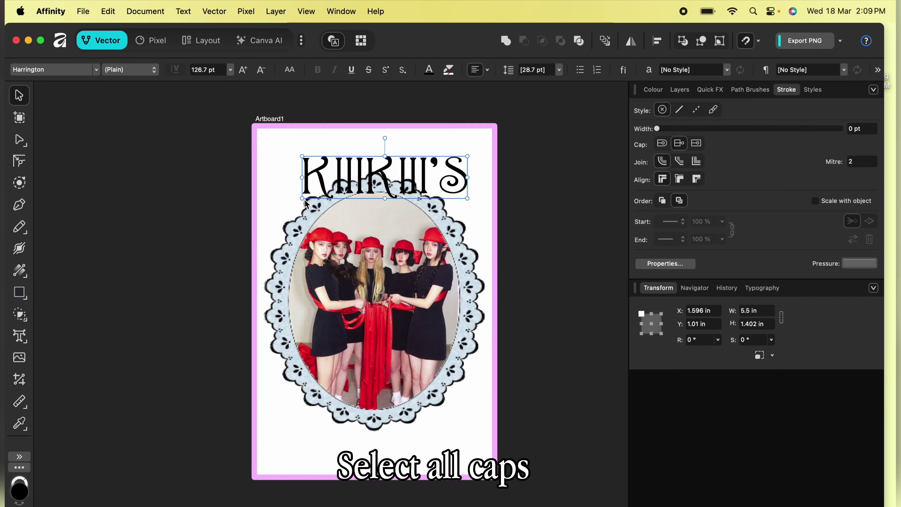
drag(303, 198, 263, 209)
drag(467, 209, 486, 213)
drag(417, 195, 416, 182)
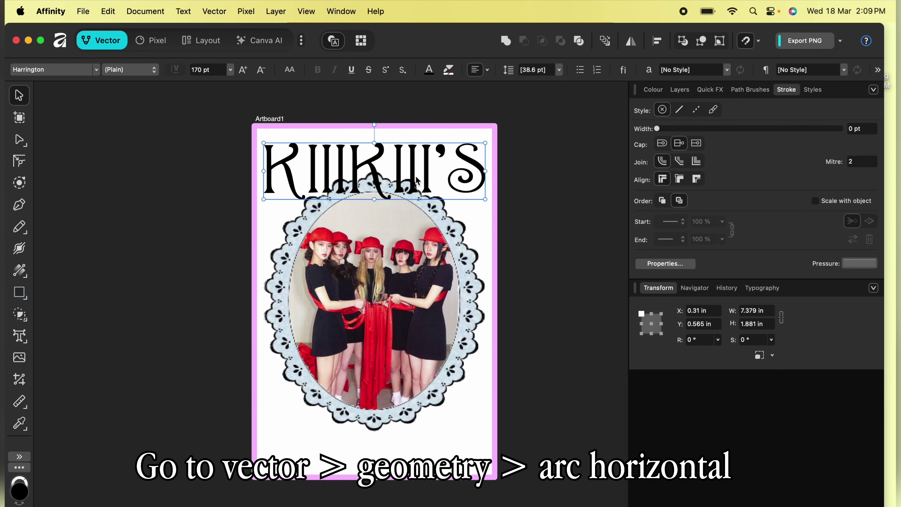
Step: Apply an Arc - Horizontal warp group to the KIIIKIII'S title and strengthen its upward curve
click(211, 11)
mouse_move(292, 156)
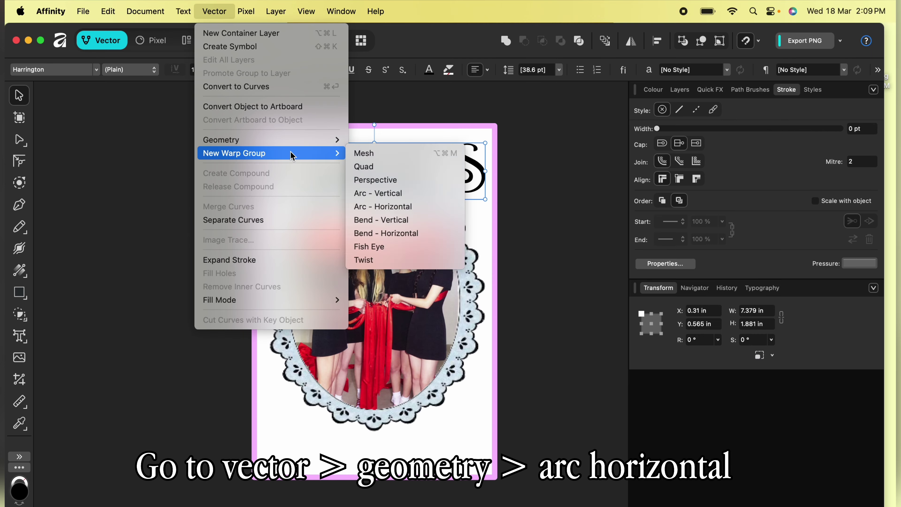
click(402, 209)
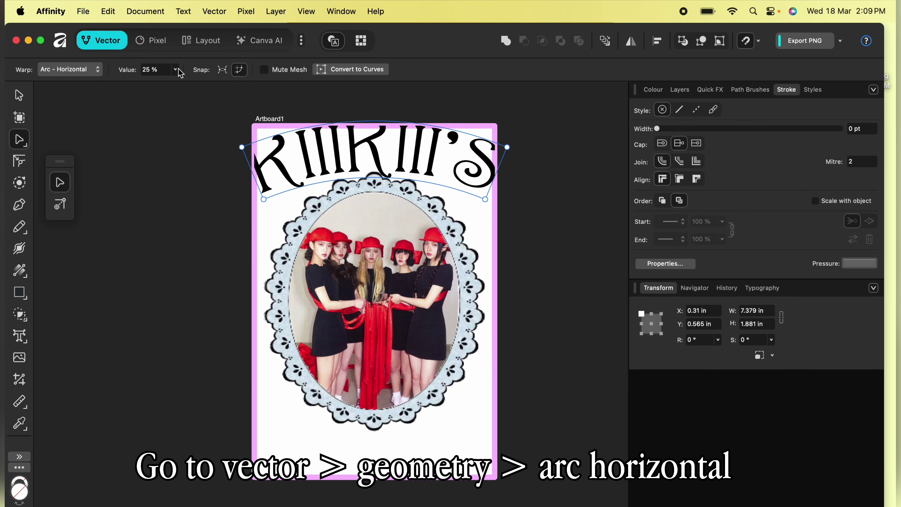
click(175, 69)
mouse_move(175, 83)
mouse_down()
mouse_move(185, 83)
mouse_move(137, 82)
mouse_move(183, 84)
mouse_up()
click(19, 96)
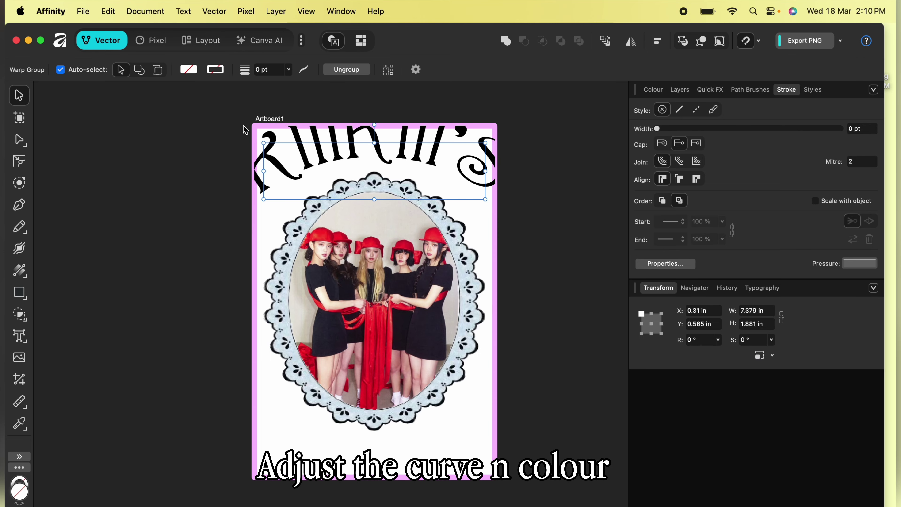
Step: Move the arched title onto the lower part of the lace frame, scaled to about 5.519 in wide and centred on the frame
drag(417, 164, 380, 383)
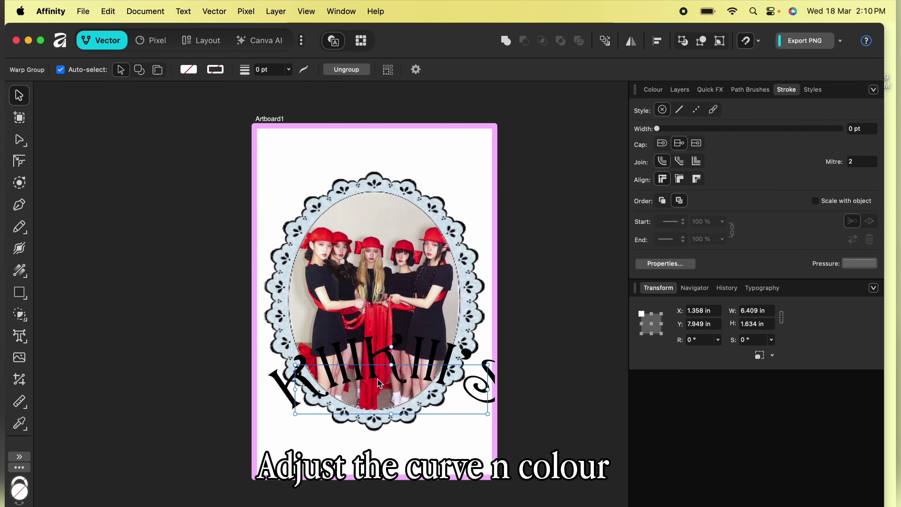
drag(488, 414, 461, 407)
mouse_move(400, 393)
mouse_down()
mouse_move(395, 382)
mouse_move(402, 386)
mouse_up()
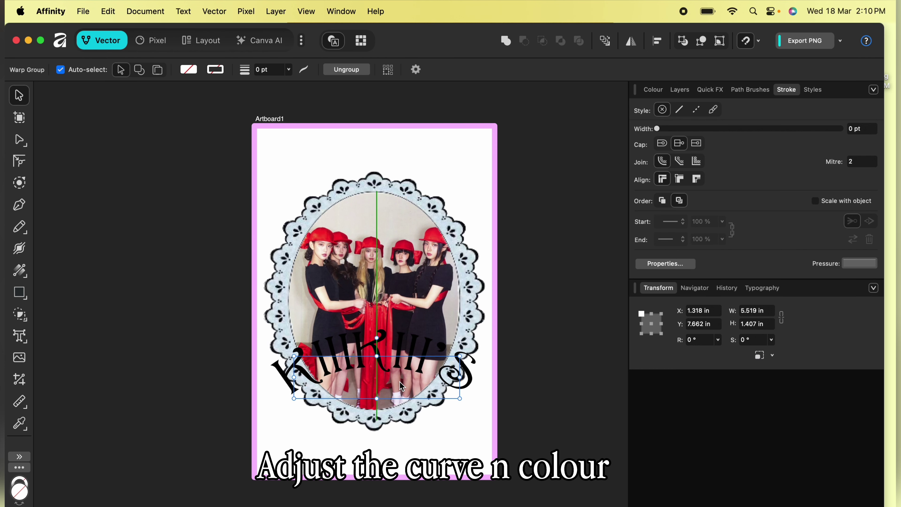
Step: Fill the arched title with the page border's pink, F9BDFF
click(654, 89)
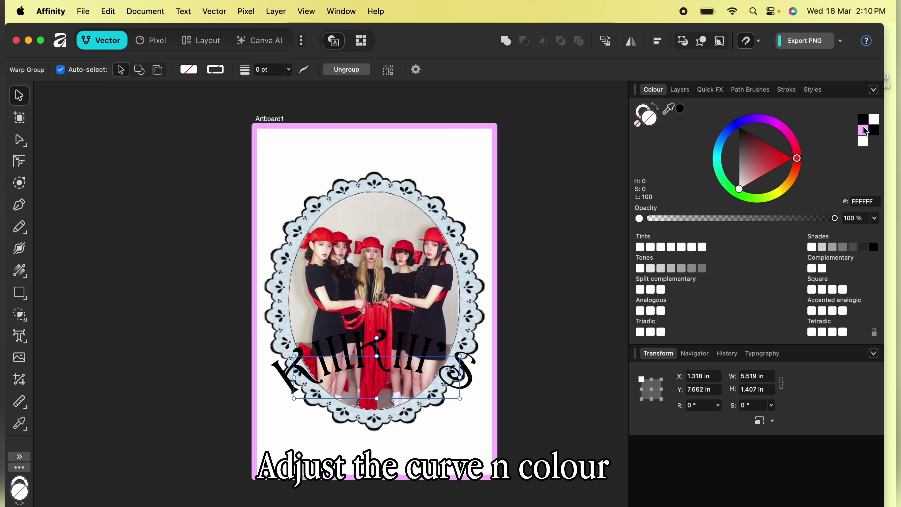
click(865, 131)
click(784, 89)
Step: Give the title a magenta E852F7 stroke 2.5 pt wide
click(655, 90)
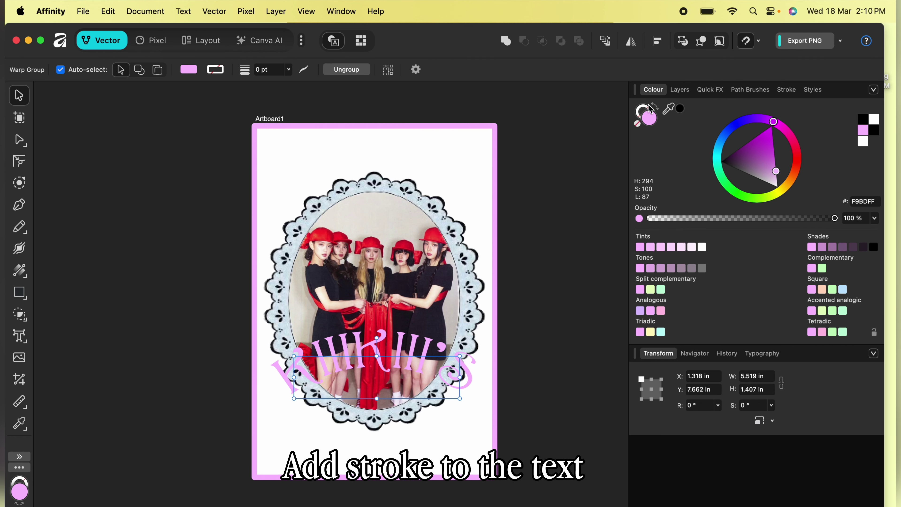
click(773, 147)
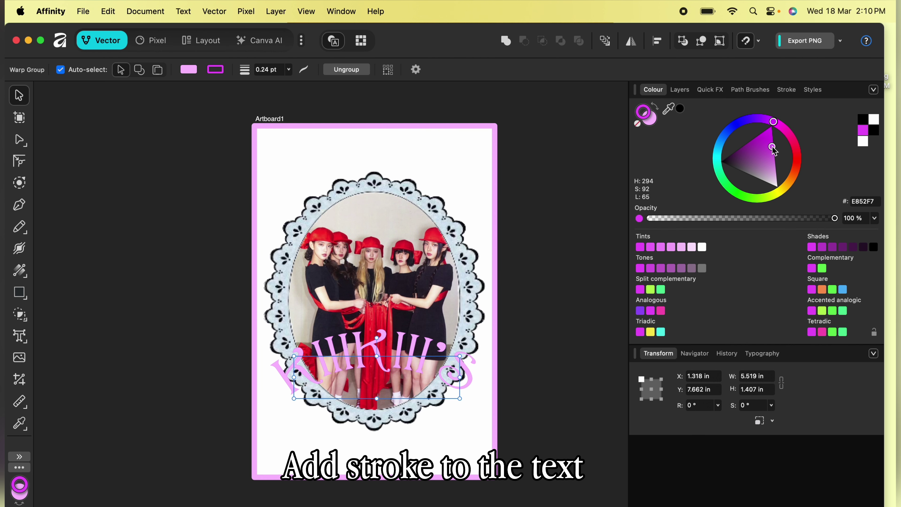
click(787, 89)
mouse_move(670, 129)
mouse_down()
mouse_move(718, 128)
mouse_move(705, 128)
mouse_up()
scroll(538, 260, up, 3)
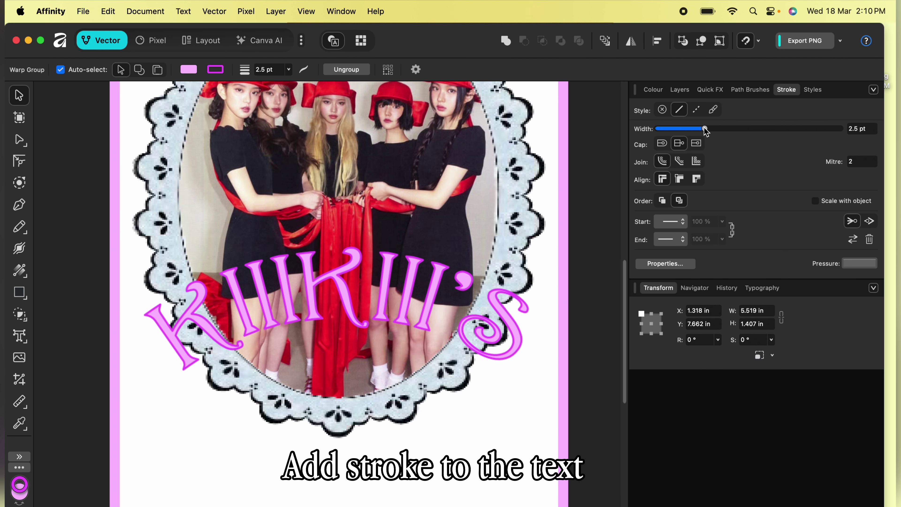
Step: Add the text "delivery" below the lace frame and change it to Title Case
scroll(502, 364, down, 3)
key(t)
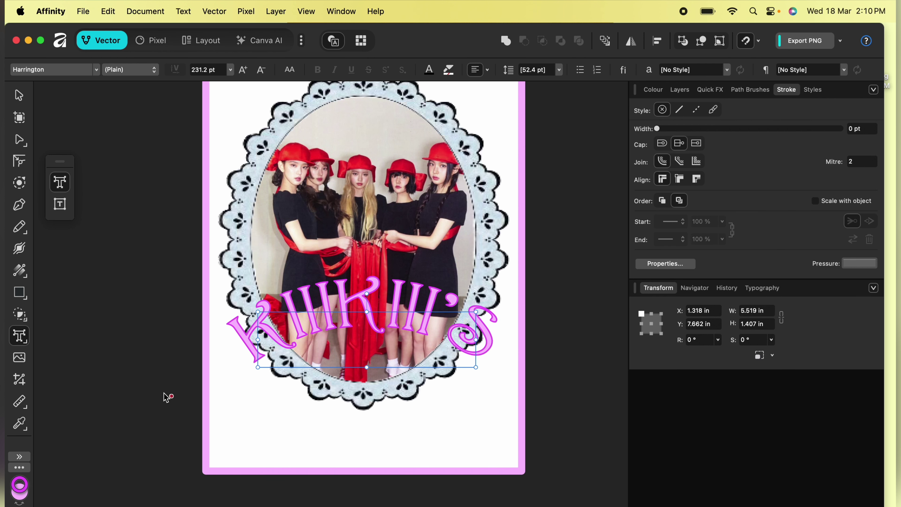
drag(247, 400, 298, 446)
text(delivery)
key(super+a)
click(290, 70)
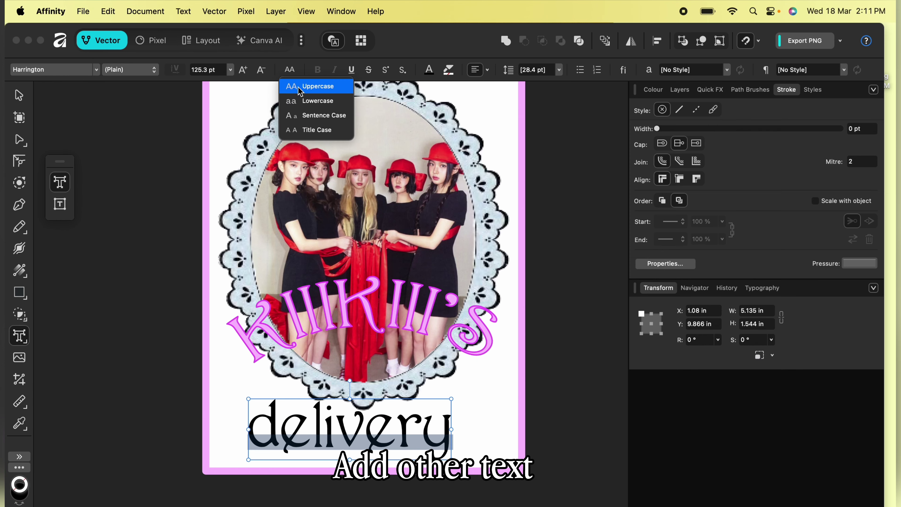
click(312, 86)
click(287, 72)
click(317, 130)
Step: Fill the Delivery text with the title's pink F9BDFF and give it a magenta stroke
click(653, 89)
click(651, 120)
drag(668, 109, 389, 318)
click(680, 109)
click(644, 111)
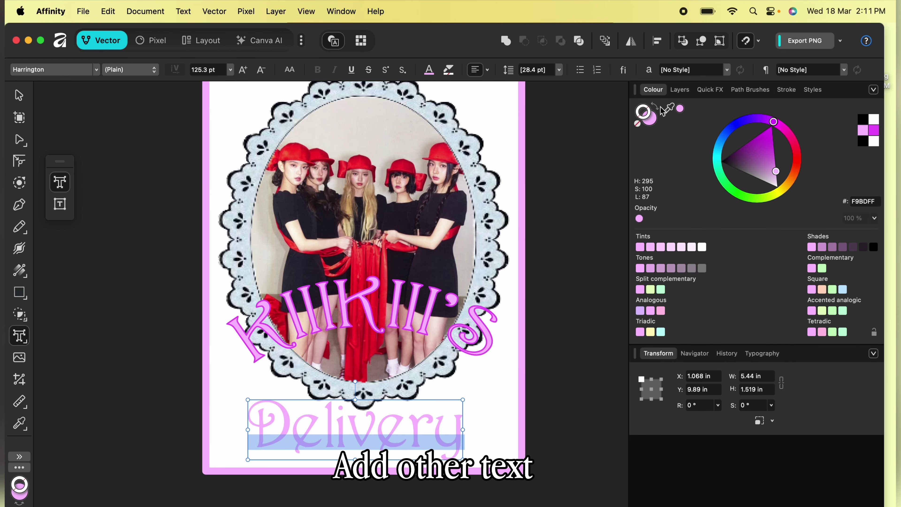
click(873, 130)
click(786, 90)
drag(666, 128, 701, 129)
Step: Scale the Delivery text to about 53.1 pt and centre it beneath the arched title inside the frame
click(19, 95)
drag(462, 460, 352, 429)
scroll(353, 423, up, 5)
scroll(399, 337, down, 5)
mouse_move(291, 426)
mouse_down()
mouse_move(400, 336)
mouse_move(422, 341)
mouse_up()
drag(390, 330, 392, 328)
Step: Set the Delivery text's stroke width to 0.9 pt
scroll(376, 384, up, 5)
drag(701, 128, 694, 128)
scroll(438, 320, down, 4)
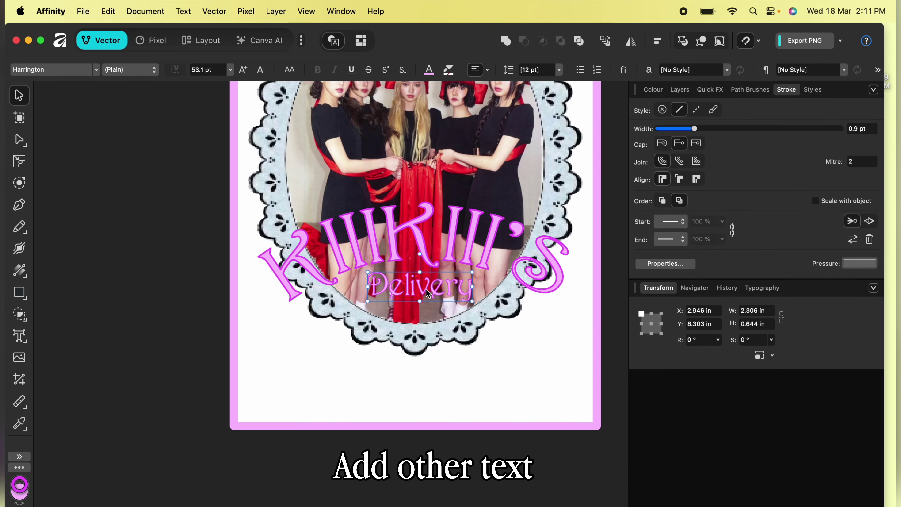
Step: Copy the Delivery text directly beneath itself, change the copy to "Service" and scale it to about 43 pt
double_click(423, 317)
key(super+a)
drag(422, 292, 427, 315)
text(Service)
click(20, 95)
scroll(426, 315, up, 5)
drag(544, 348, 499, 335)
scroll(431, 325, down, 5)
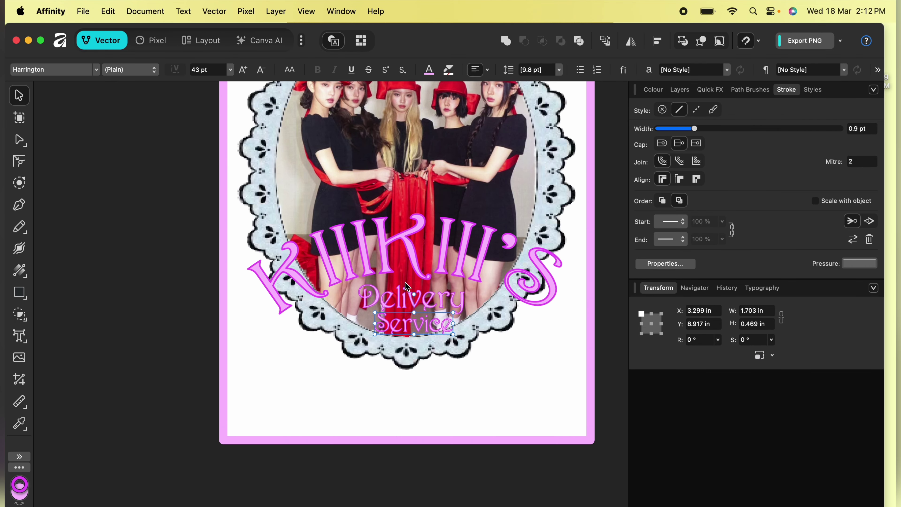
scroll(431, 325, down, 3)
click(578, 248)
Step: Add a letter K of about 107.9 pt in the poster's upper-left corner and convert it to uppercase
scroll(483, 175, down, 3)
scroll(484, 175, up, 2)
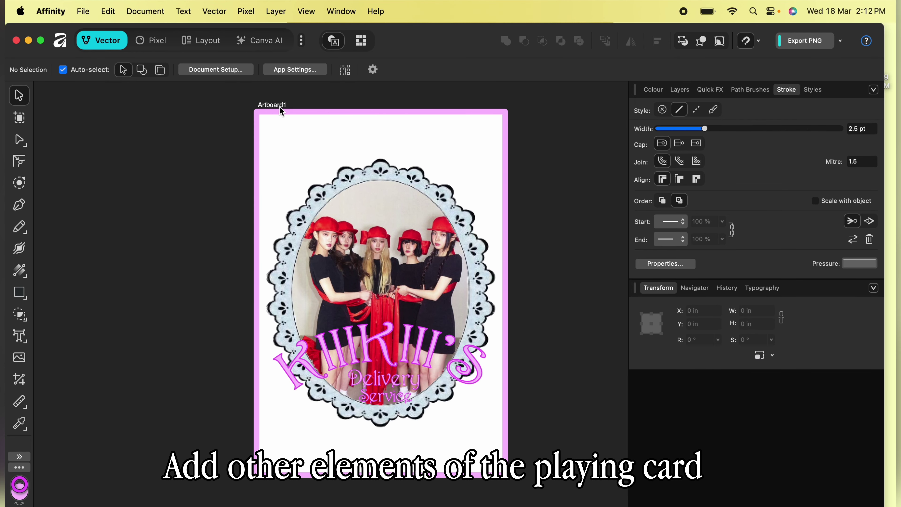
click(16, 341)
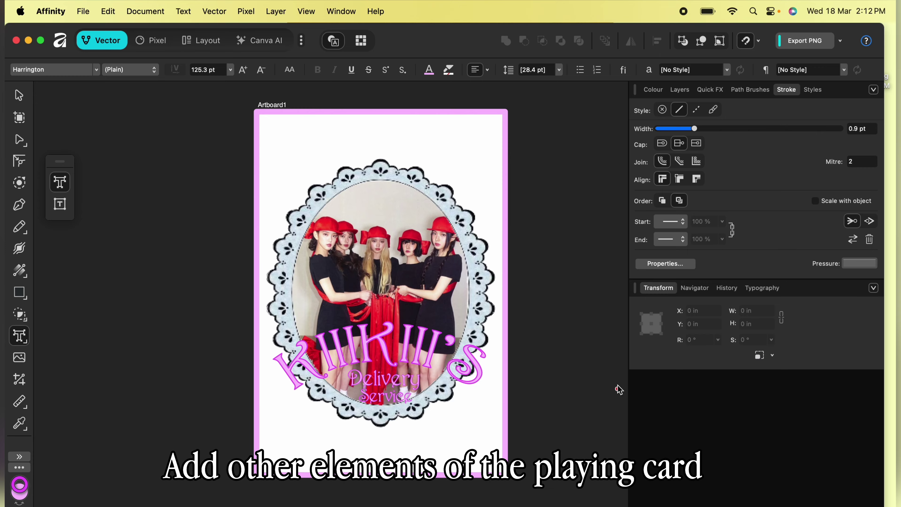
drag(267, 131, 289, 158)
text(k)
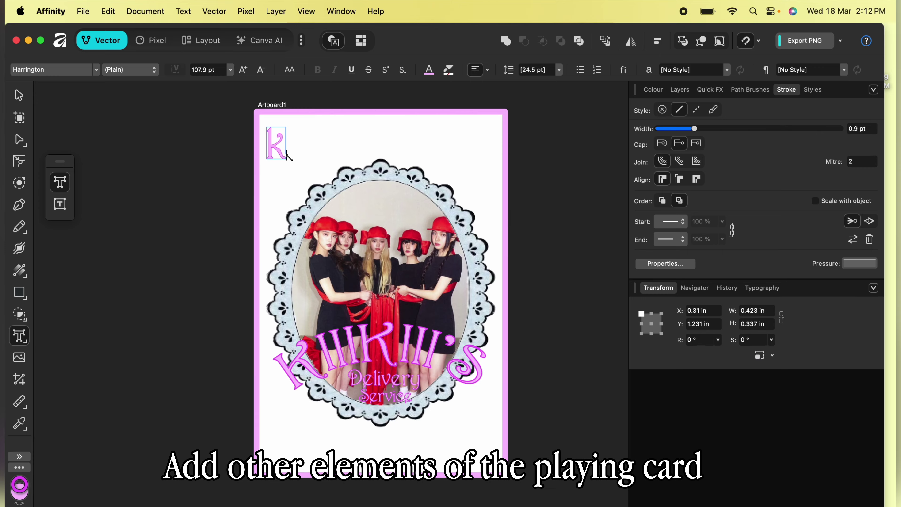
click(290, 69)
click(299, 86)
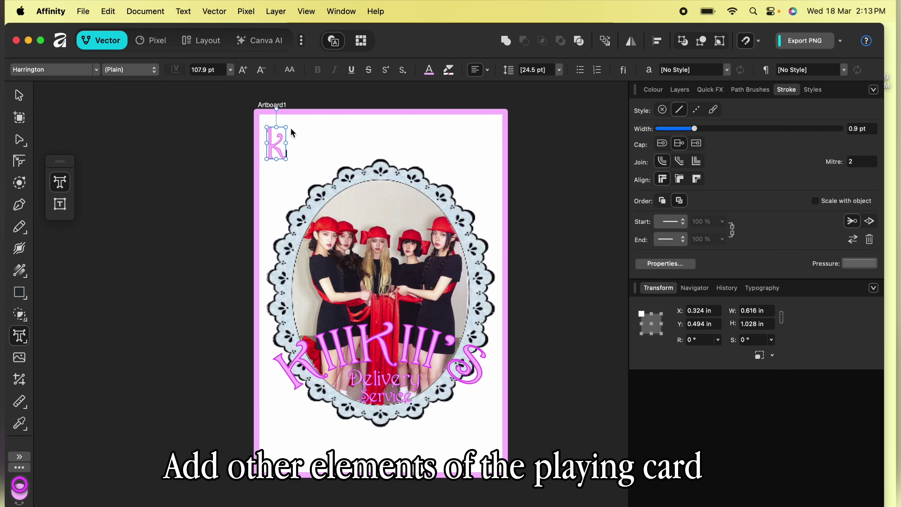
click(290, 69)
click(302, 95)
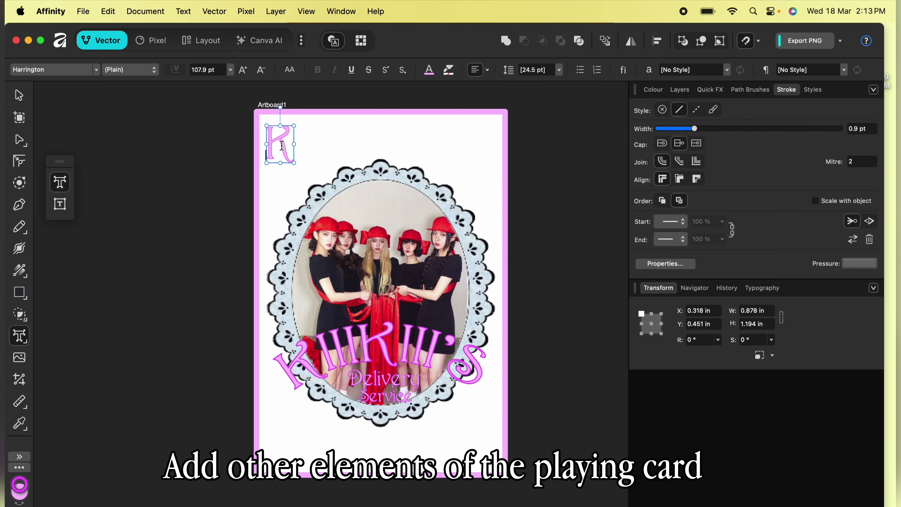
Step: Copy the K to the poster's lower-right corner, change the copy to the letter I and position it near the border
click(19, 96)
scroll(235, 145, up, 5)
scroll(307, 164, down, 5)
drag(308, 171, 529, 463)
scroll(528, 460, up, 5)
double_click(512, 433)
key(BackSpace)
text(I)
click(19, 95)
drag(462, 413, 505, 413)
scroll(507, 426, down, 5)
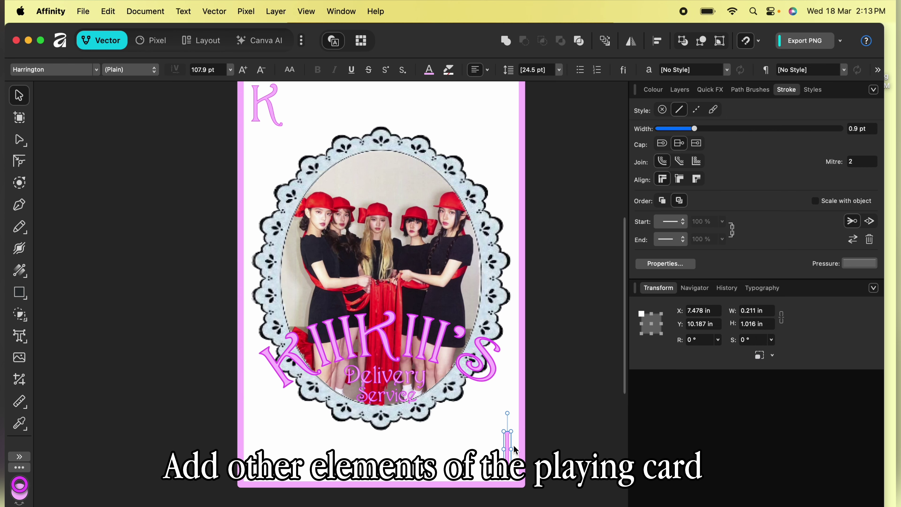
drag(508, 457, 507, 455)
Step: Draw a heart about 0.443 by 0.4 in beneath the K and set its stroke width to about 0.9 pt
click(265, 104)
scroll(232, 230, up, 3)
click(28, 293)
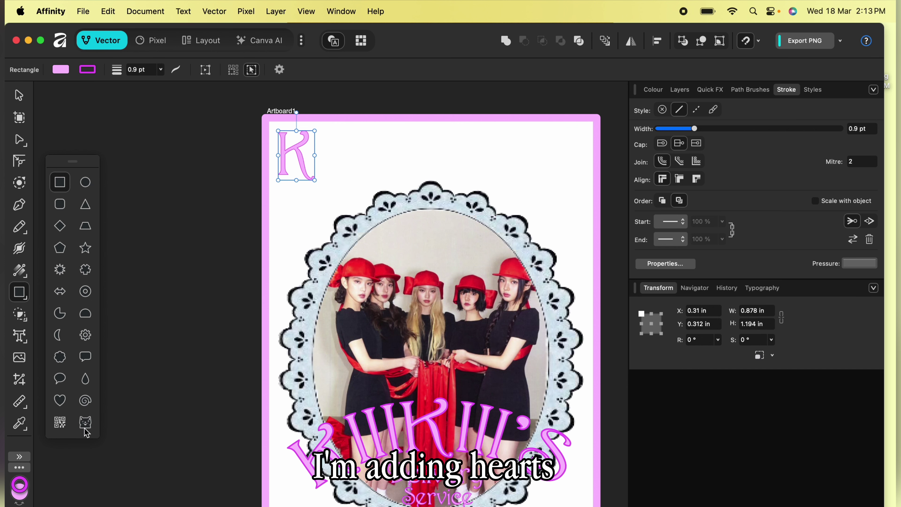
click(60, 400)
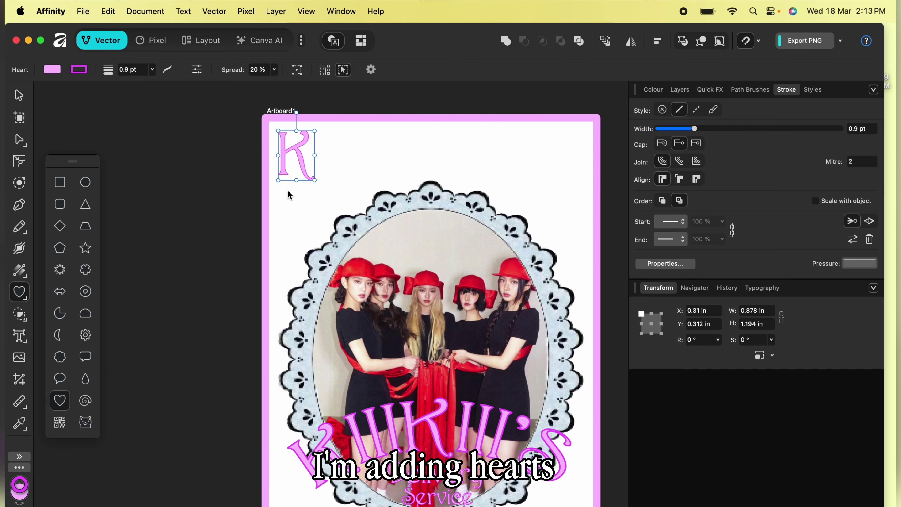
drag(286, 190, 305, 205)
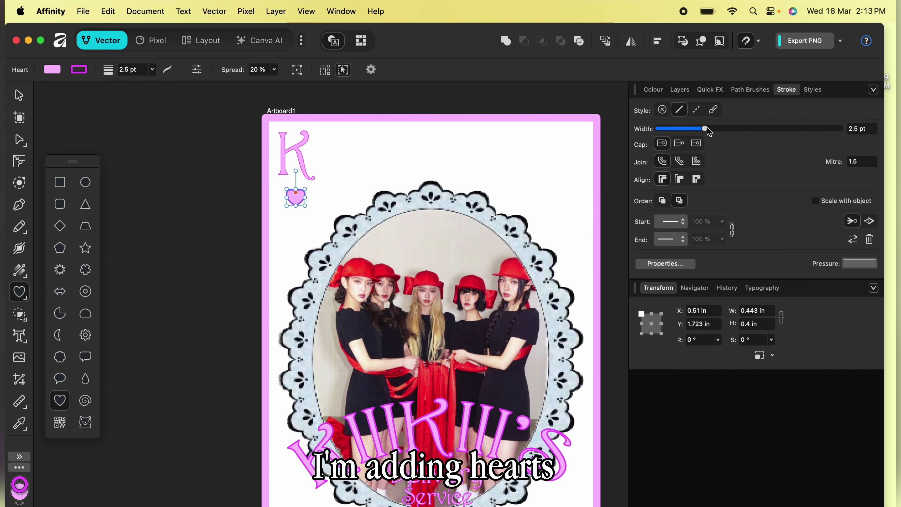
drag(705, 129, 697, 129)
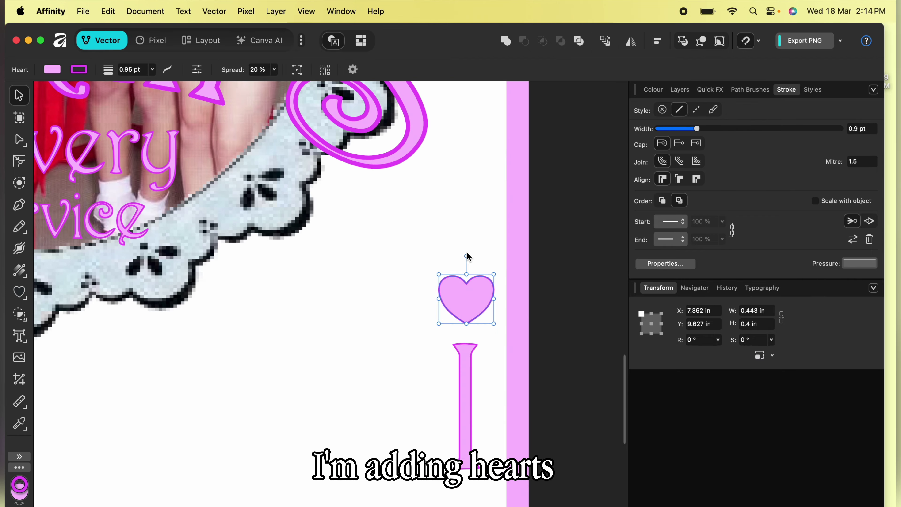
Step: Rotate the heart above the letter I upside down to about -179.9° and nudge the letter and heart into line
drag(467, 257, 466, 302)
scroll(466, 301, down, 6)
scroll(453, 338, up, 5)
drag(467, 355, 461, 360)
mouse_move(464, 275)
mouse_down()
mouse_move(451, 285)
mouse_move(458, 281)
mouse_up()
Step: Add the text "delulu pack of cards" in the blank area below the lace frame
scroll(436, 348, down, 5)
key(t)
scroll(371, 327, up, 5)
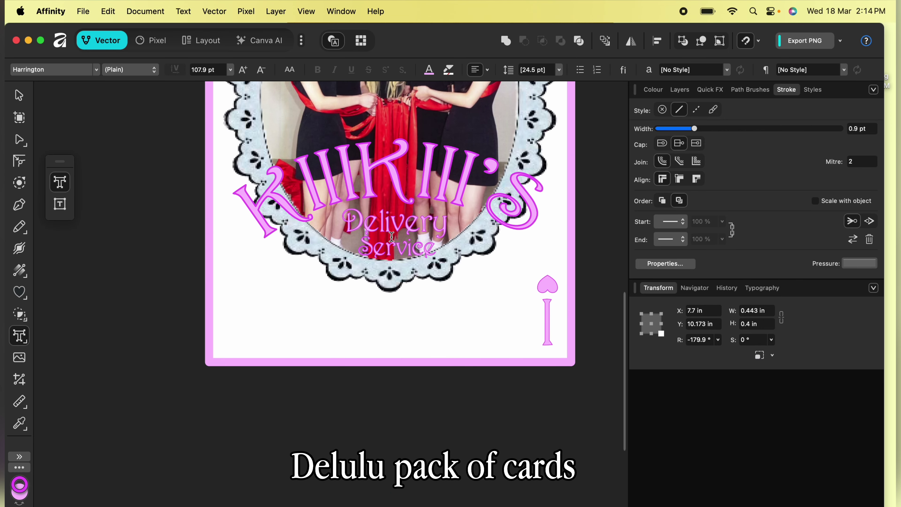
drag(369, 323, 372, 340)
text(de)
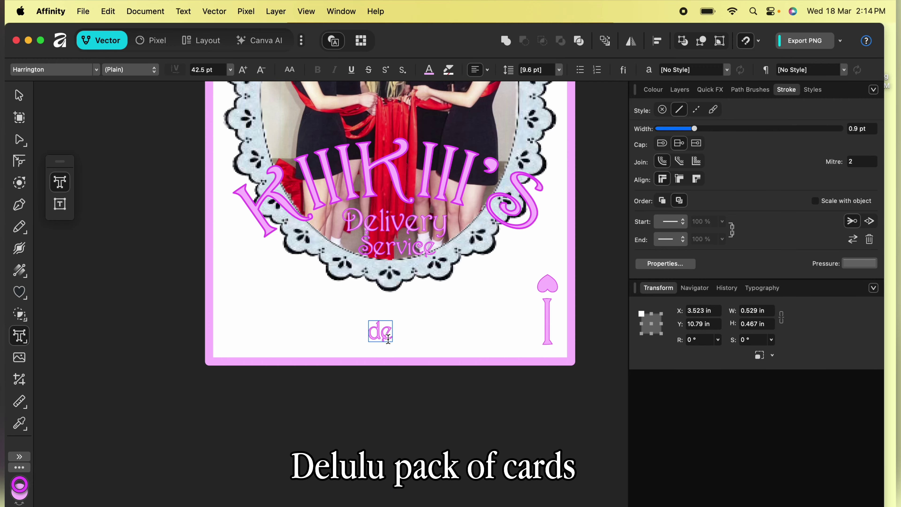
text(lulu pack)
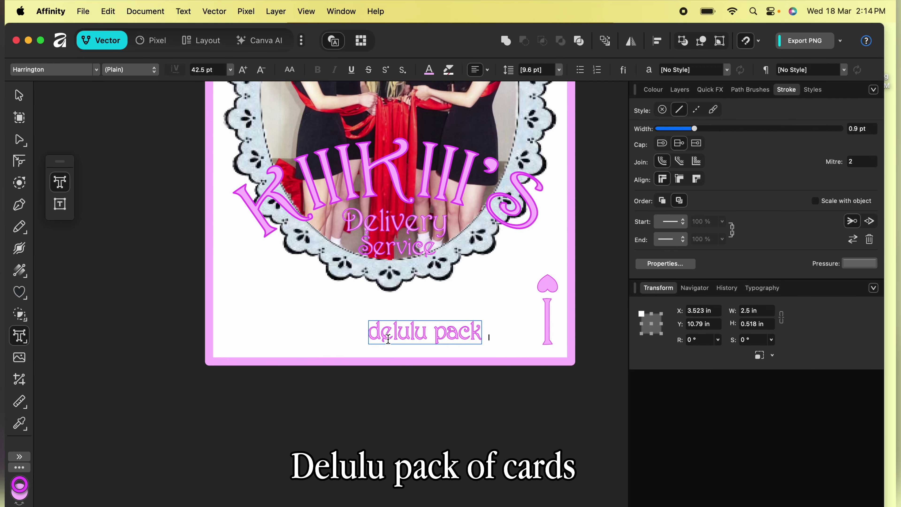
text( of cards)
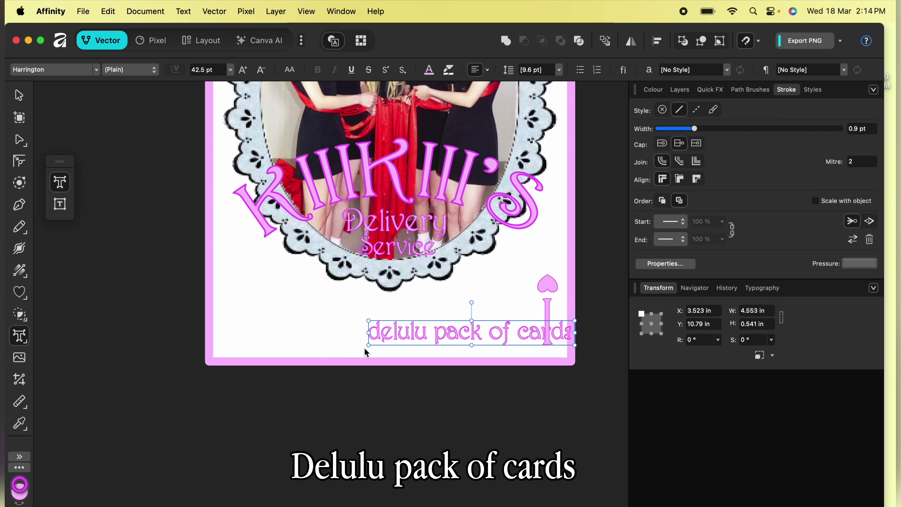
Step: Scale the "delulu pack of cards" text to about 23.1 pt and centre it near the poster's lower border
click(19, 95)
drag(574, 345, 420, 358)
scroll(398, 344, up, 5)
scroll(435, 362, down, 6)
scroll(426, 358, up, 3)
scroll(429, 357, down, 5)
Step: Copy the heart beneath the K to the empty canvas beside the artboard and make a row of three hearts
click(339, 205)
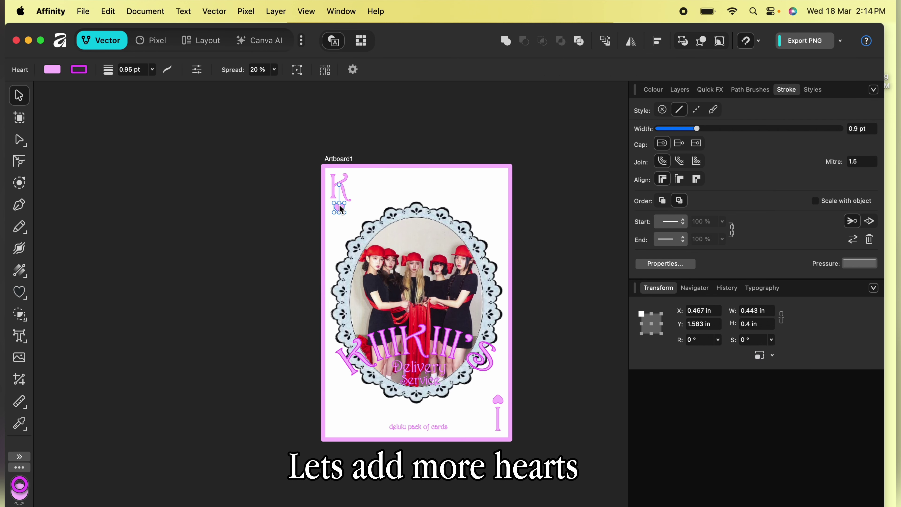
drag(341, 209, 241, 373)
scroll(242, 375, up, 5)
scroll(245, 375, left, 3)
scroll(245, 374, down, 3)
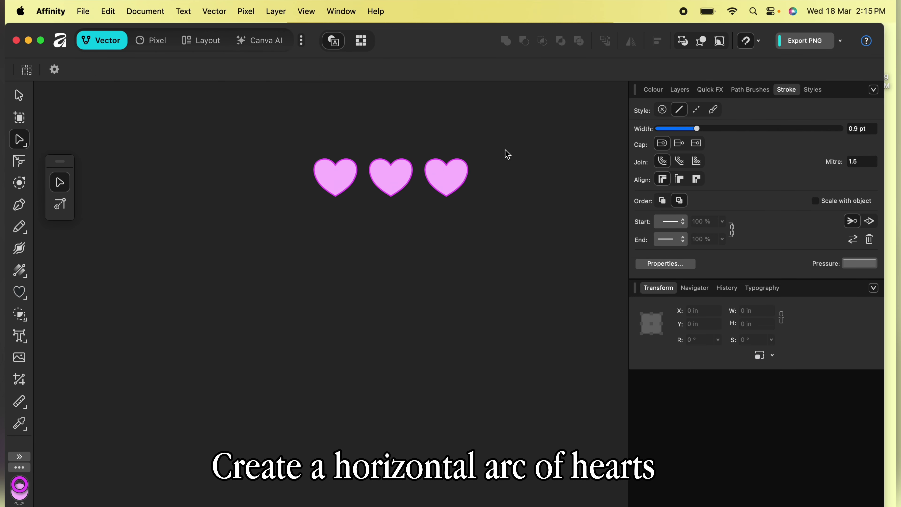
Step: Apply an Arc - Horizontal warp group to the row of three hearts
drag(508, 154, 258, 238)
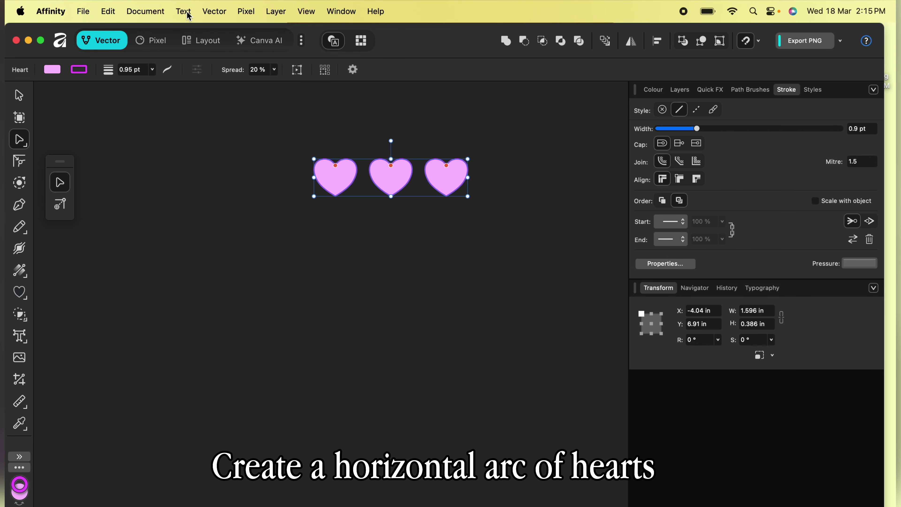
click(214, 11)
mouse_move(284, 154)
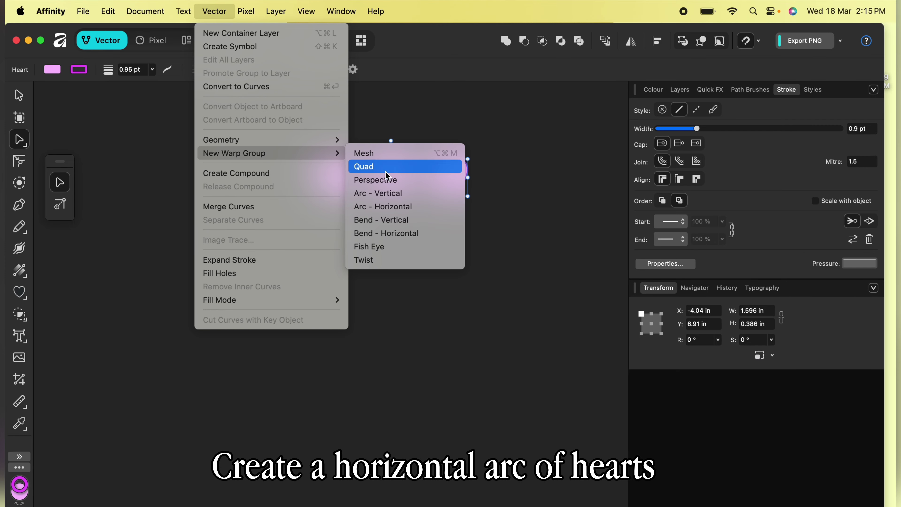
click(389, 206)
Step: Place the arched hearts above the "delulu pack of cards" text at about 0.751 in wide with a 0.4 pt stroke
scroll(435, 210, down, 5)
scroll(435, 211, right, 3)
click(14, 93)
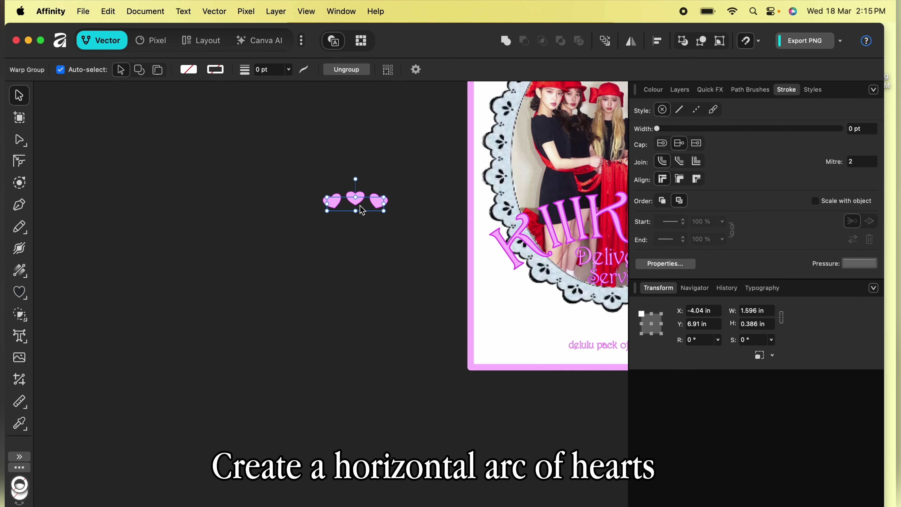
mouse_move(362, 210)
mouse_down()
mouse_move(594, 287)
mouse_move(595, 317)
mouse_move(448, 295)
mouse_move(480, 300)
mouse_move(464, 316)
mouse_up()
scroll(481, 301, up, 3)
drag(657, 129, 672, 129)
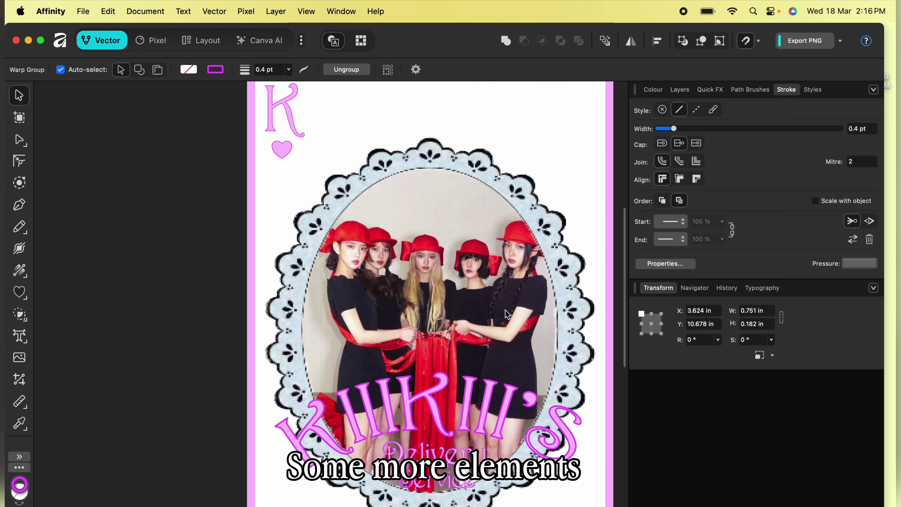
Step: Add the artistic text "404" at about 39.8 pt, centred inside the poster's upper border
scroll(505, 310, up, 1)
scroll(506, 310, down, 2)
key(t)
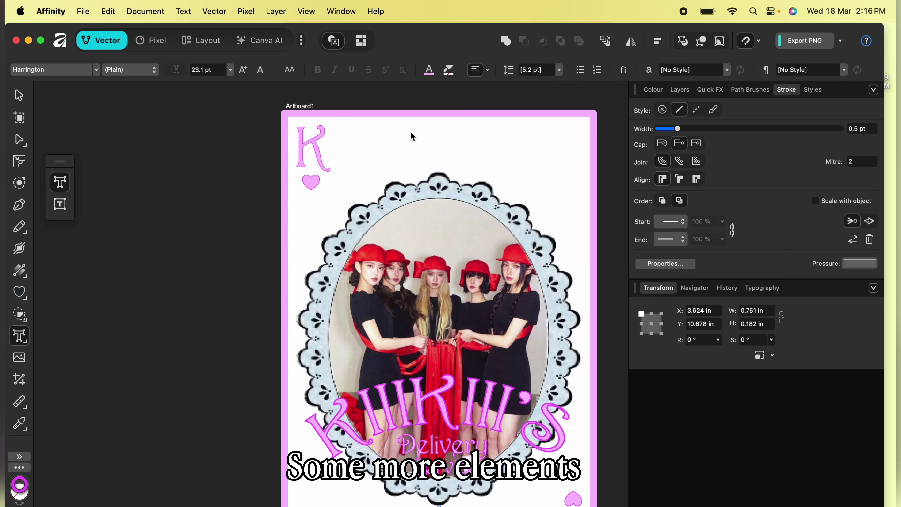
drag(411, 132, 450, 136)
text(404)
click(20, 95)
scroll(443, 147, up, 5)
Step: Change the duplicate of the "404" text to "(new era)", scale it to about 20.5 pt and centre it beneath "404"
key(t)
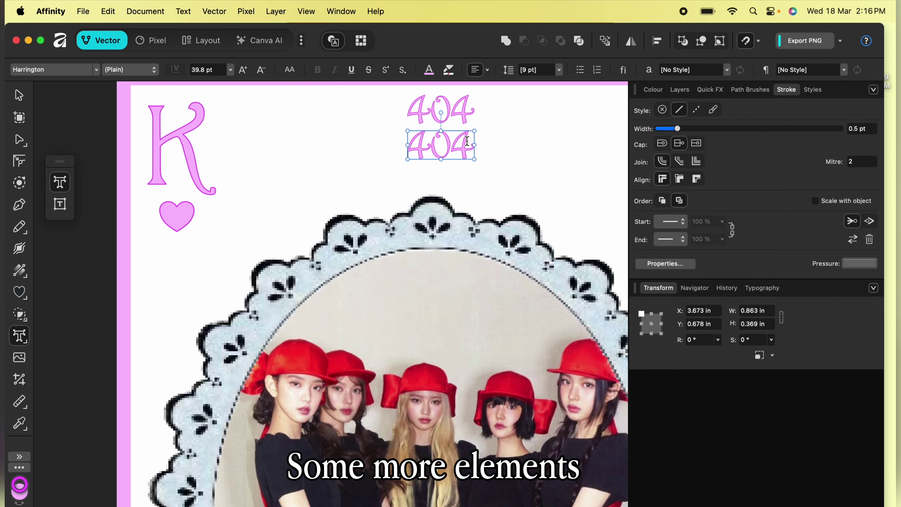
double_click(473, 144)
text((new era))
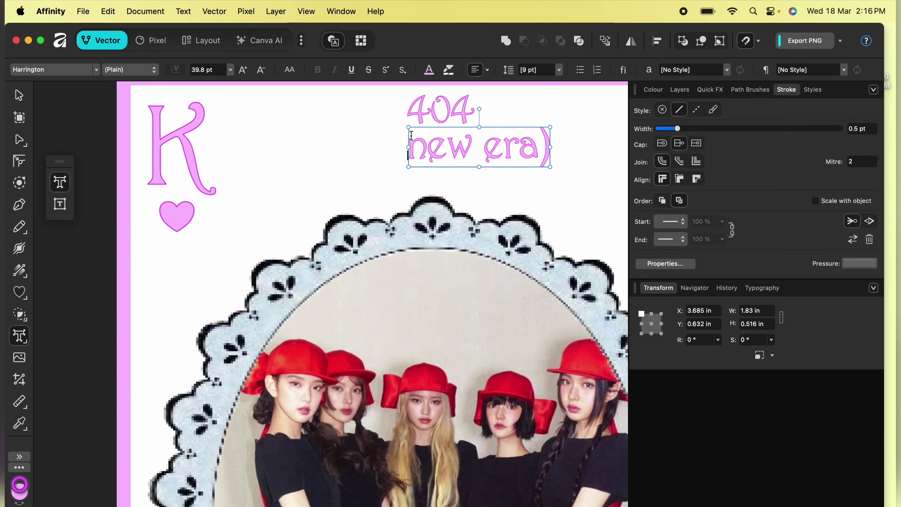
key(Escape)
drag(565, 166, 490, 148)
drag(473, 134, 464, 137)
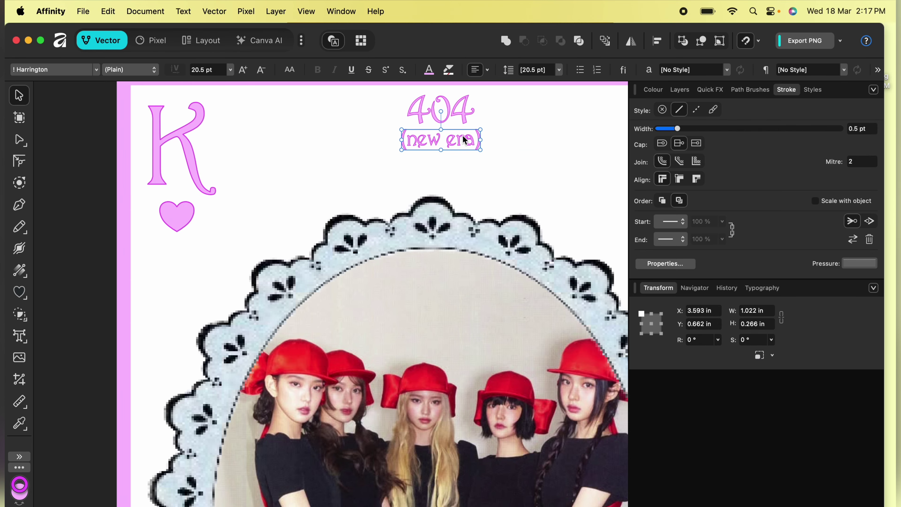
scroll(465, 140, down, 10)
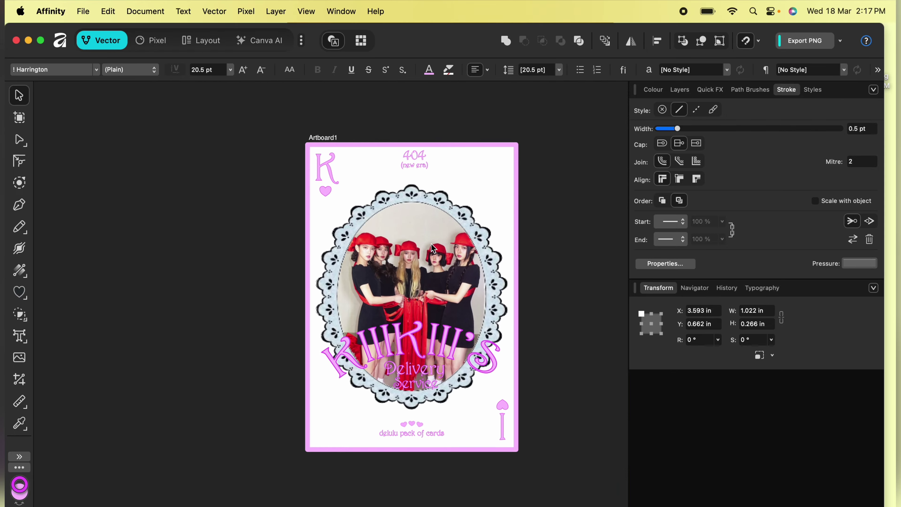
Step: Bring the creased white paper texture in from the Photos library and scale it to about 9.325 by 12.066 in, covering the artboard
scroll(431, 244, down, 2)
scroll(432, 243, right, 2)
click(517, 291)
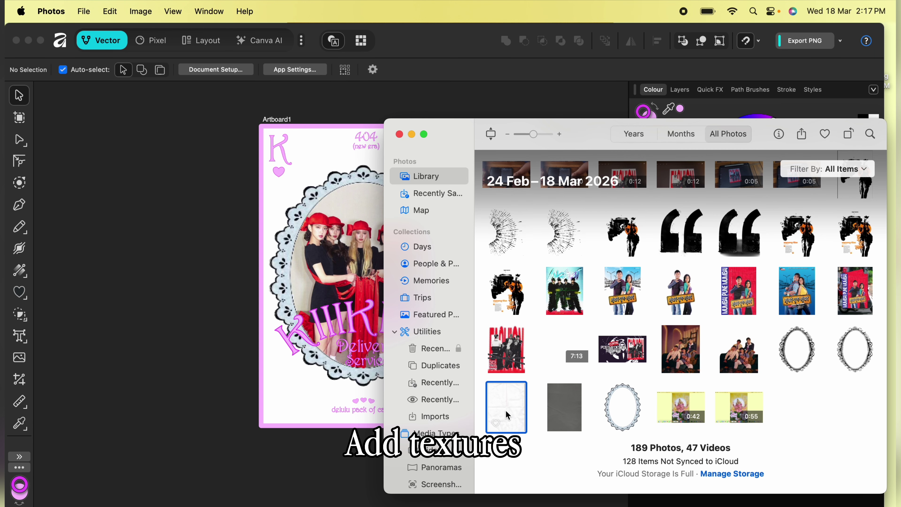
click(335, 343)
drag(335, 343, 291, 169)
drag(316, 203, 488, 426)
Step: Set the white paper texture layer's blend mode to Darker Colour
click(680, 90)
scroll(727, 326, up, 2)
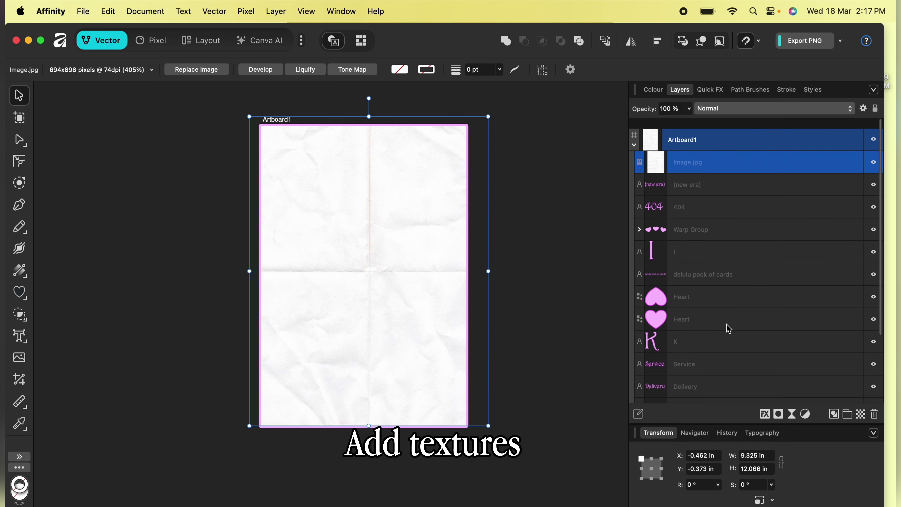
click(728, 108)
click(720, 186)
scroll(222, 226, up, 2)
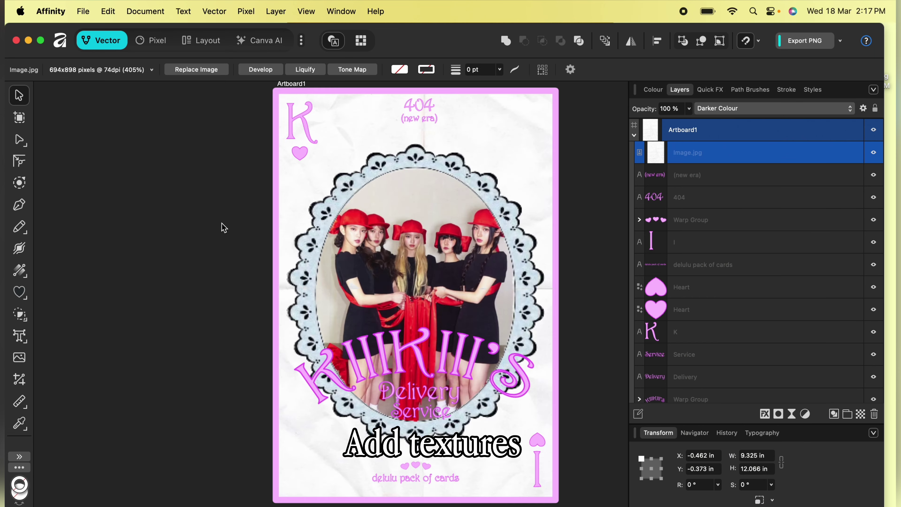
Step: Bring the dark grey texture in from the Photos library and size it to about 8.299 by 11.693 in over the artboard
scroll(334, 207, down, 3)
click(193, 505)
double_click(573, 407)
drag(712, 332, 487, 379)
scroll(806, 219, up, 3)
Step: Set the dark grey texture layer's blend mode to Soft Light and adjust its opacity
click(411, 134)
click(802, 109)
click(713, 279)
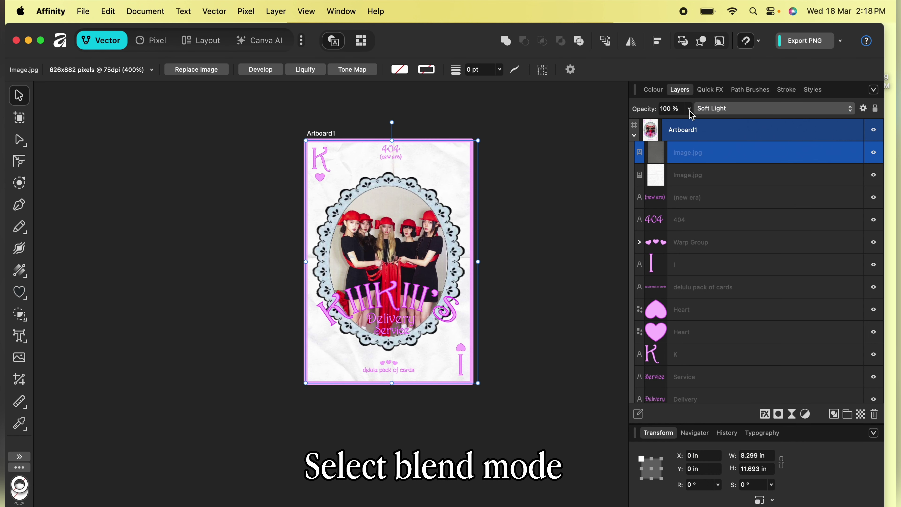
click(689, 108)
drag(688, 123, 658, 109)
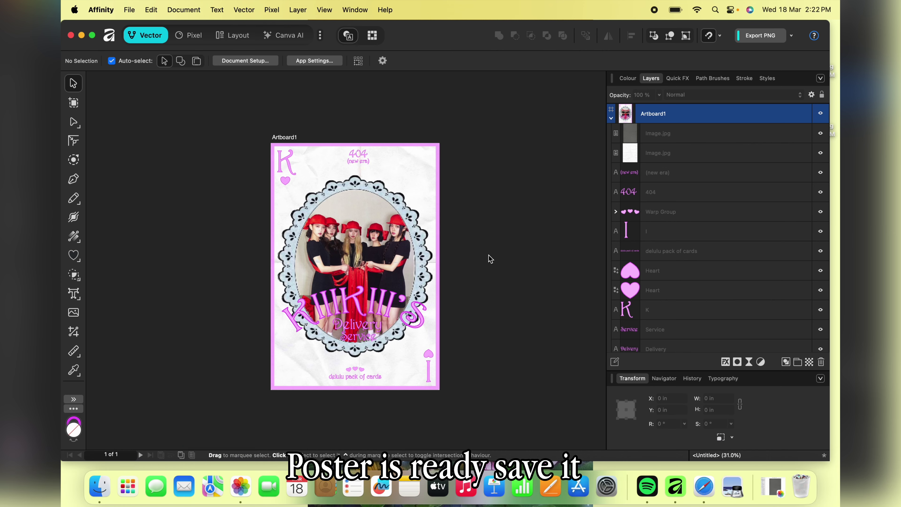
Step: Export the poster as a PNG named "kiiikiii cards" to the Documents folder
click(760, 35)
key(BackSpace)
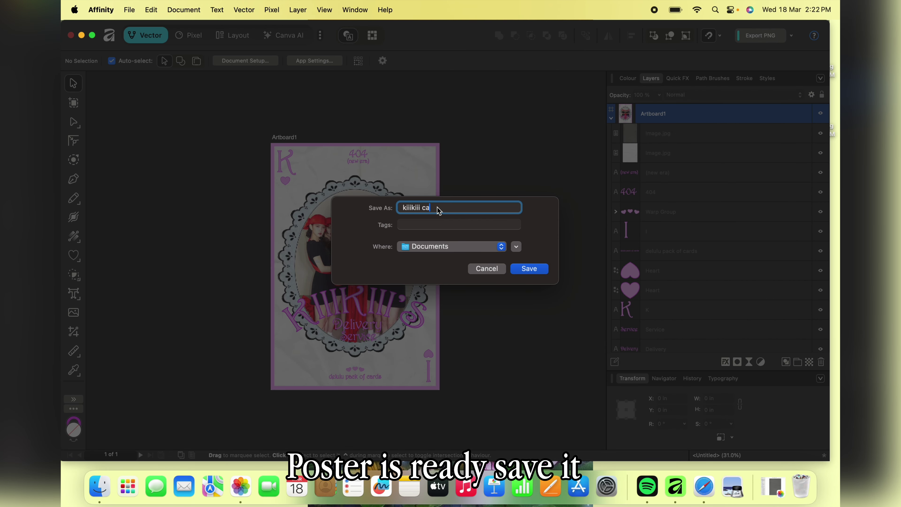
click(529, 268)
Step: Open the exported "kiiikiii cards.png" in Preview to check the poster, and close the image and the folder window
double_click(350, 295)
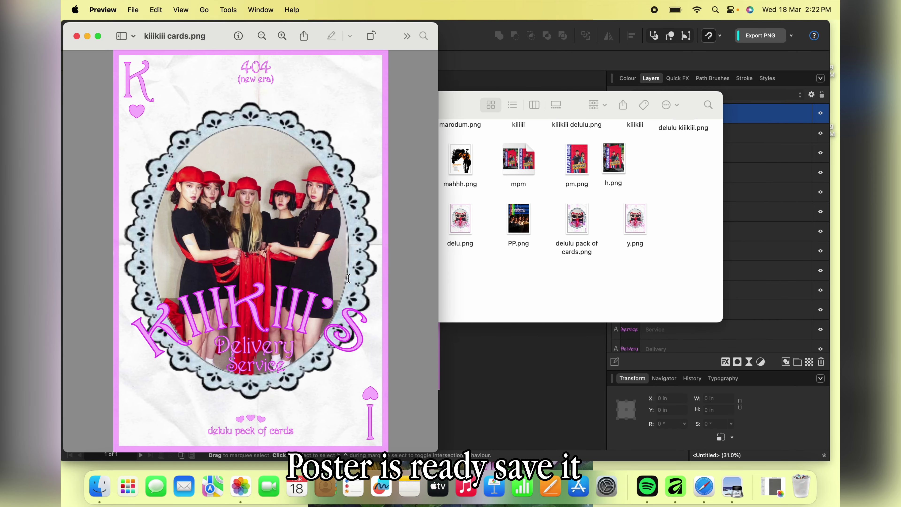
click(76, 36)
click(249, 104)
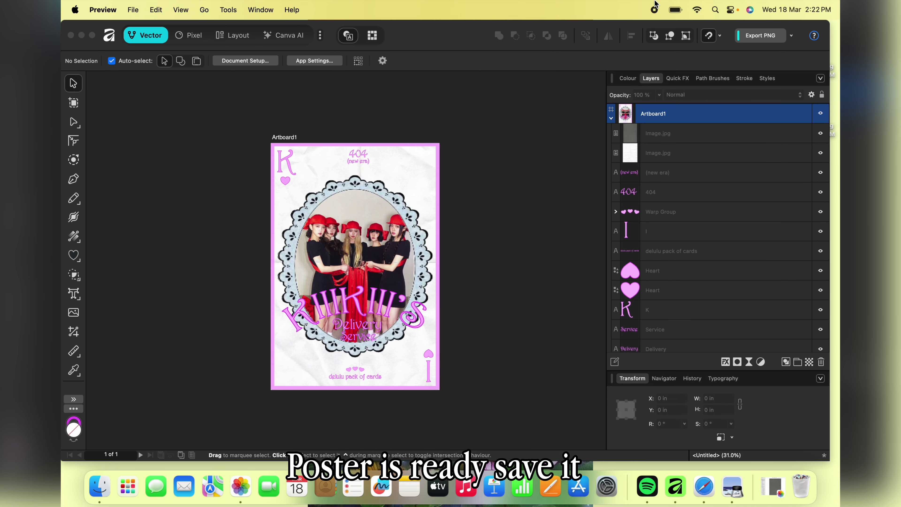